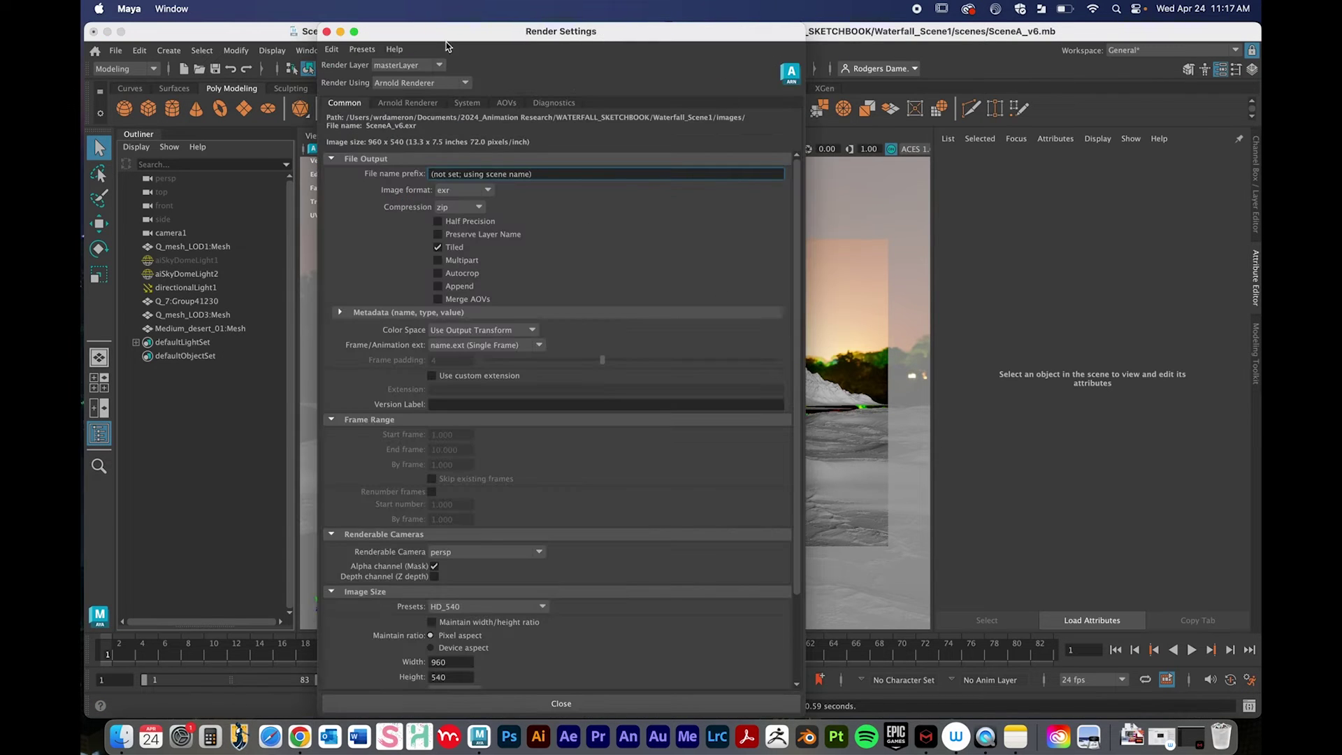
Review the Arnold Renderer, System, AOVs and Diagnostics tabs, then return to Common.
drag(437, 31, 462, 31)
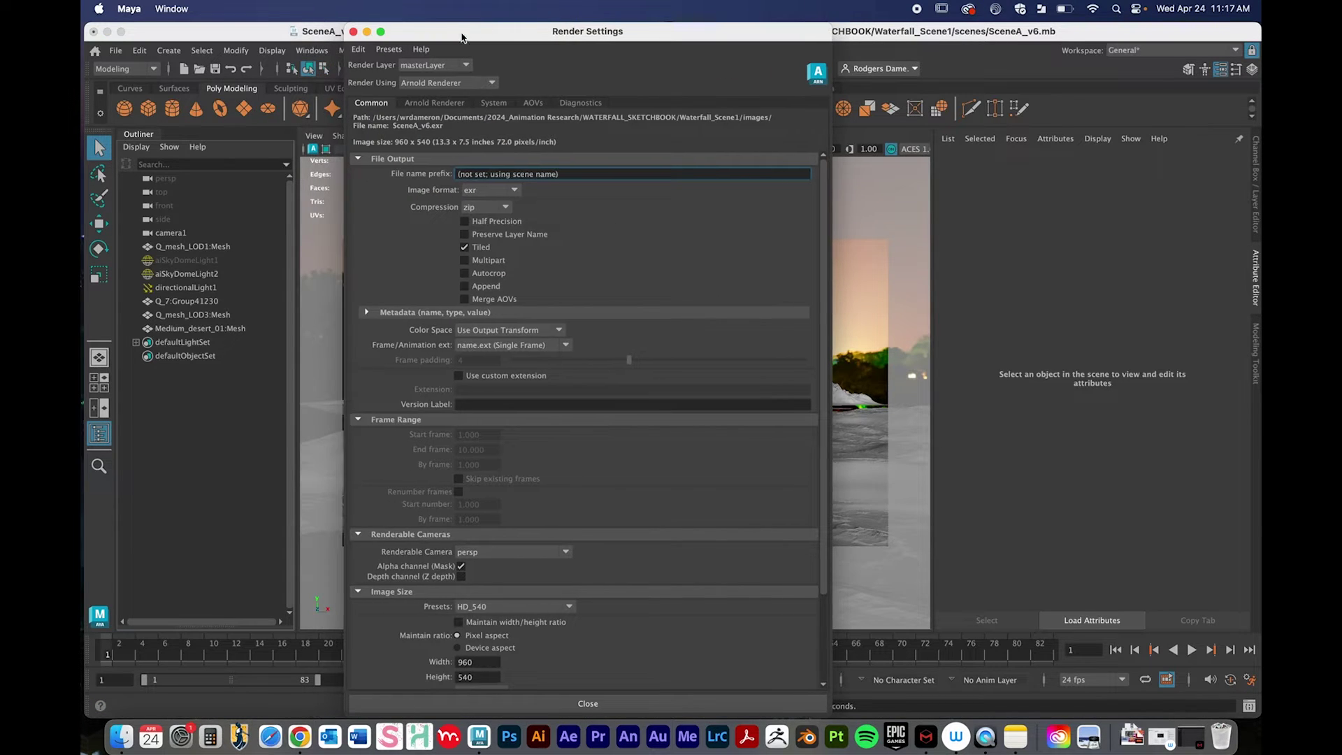
click(437, 103)
click(486, 103)
click(532, 102)
click(567, 105)
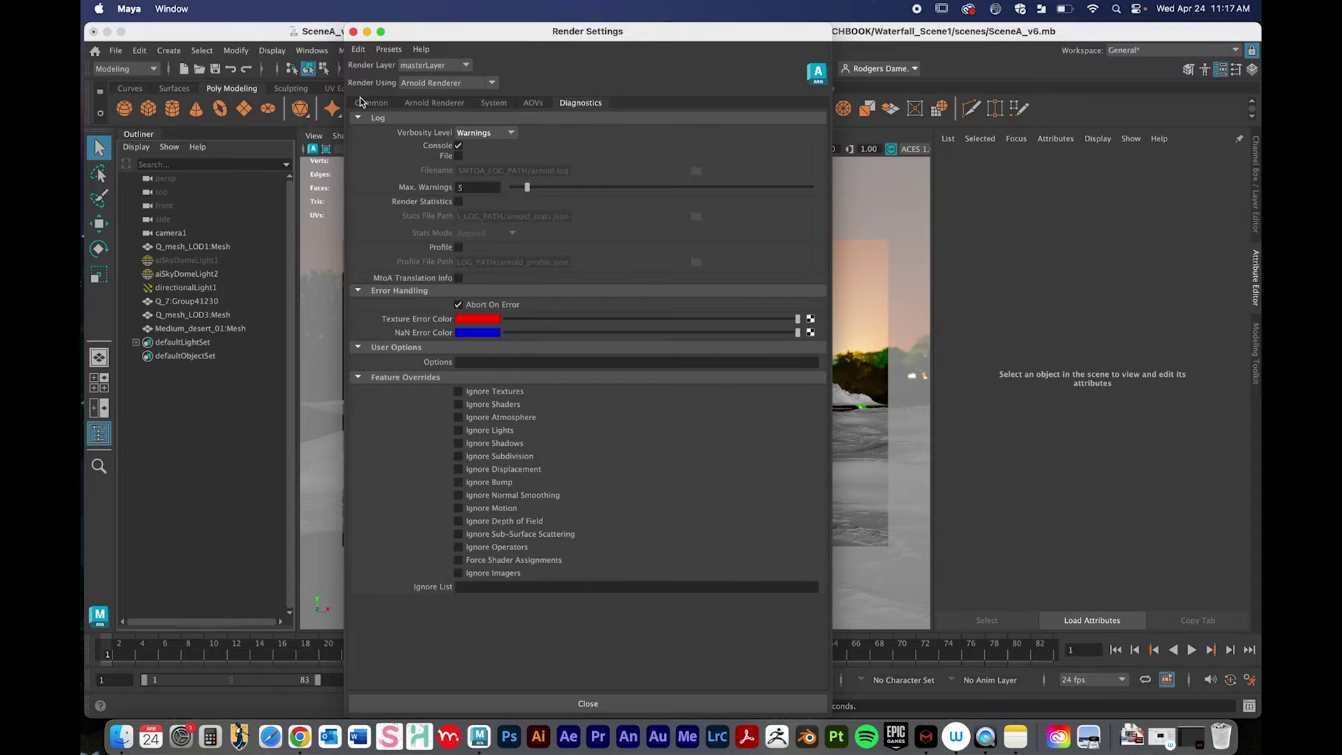
click(367, 103)
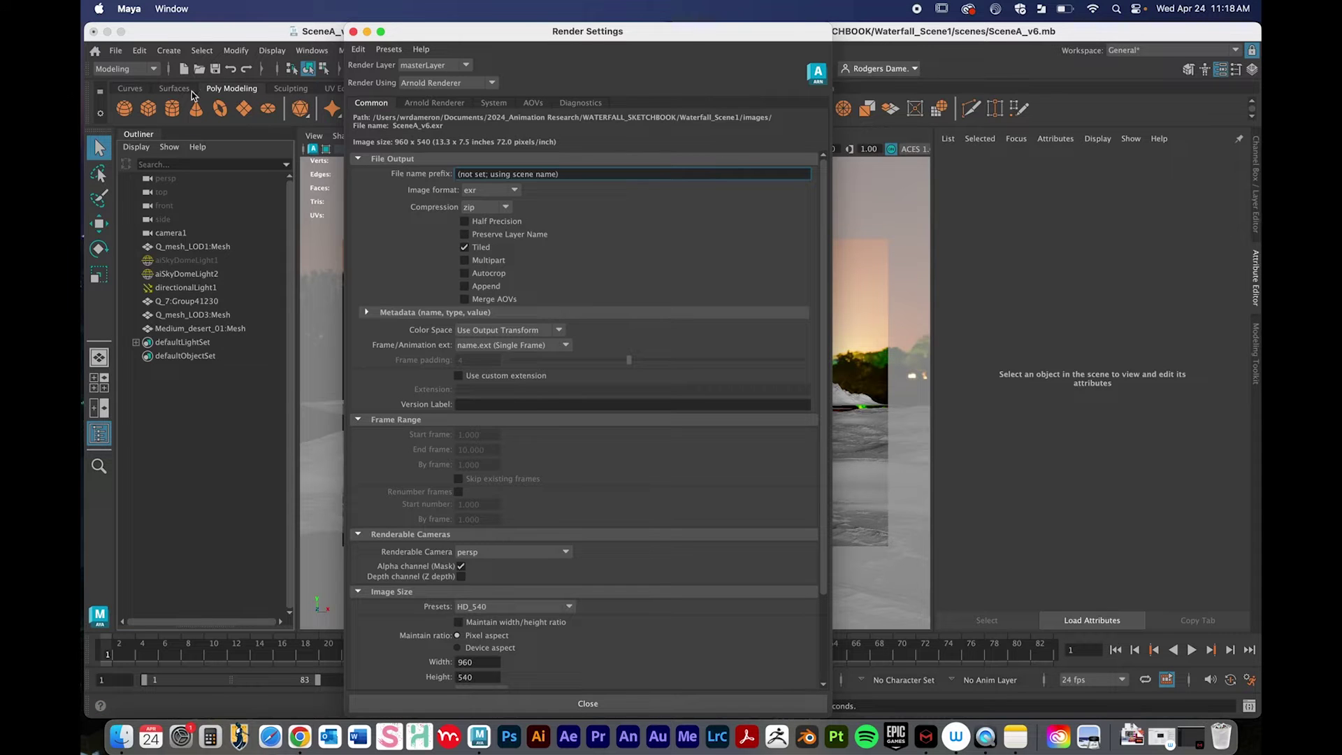
Check the Set Project chooser and Project Window, closing both without changes.
click(118, 52)
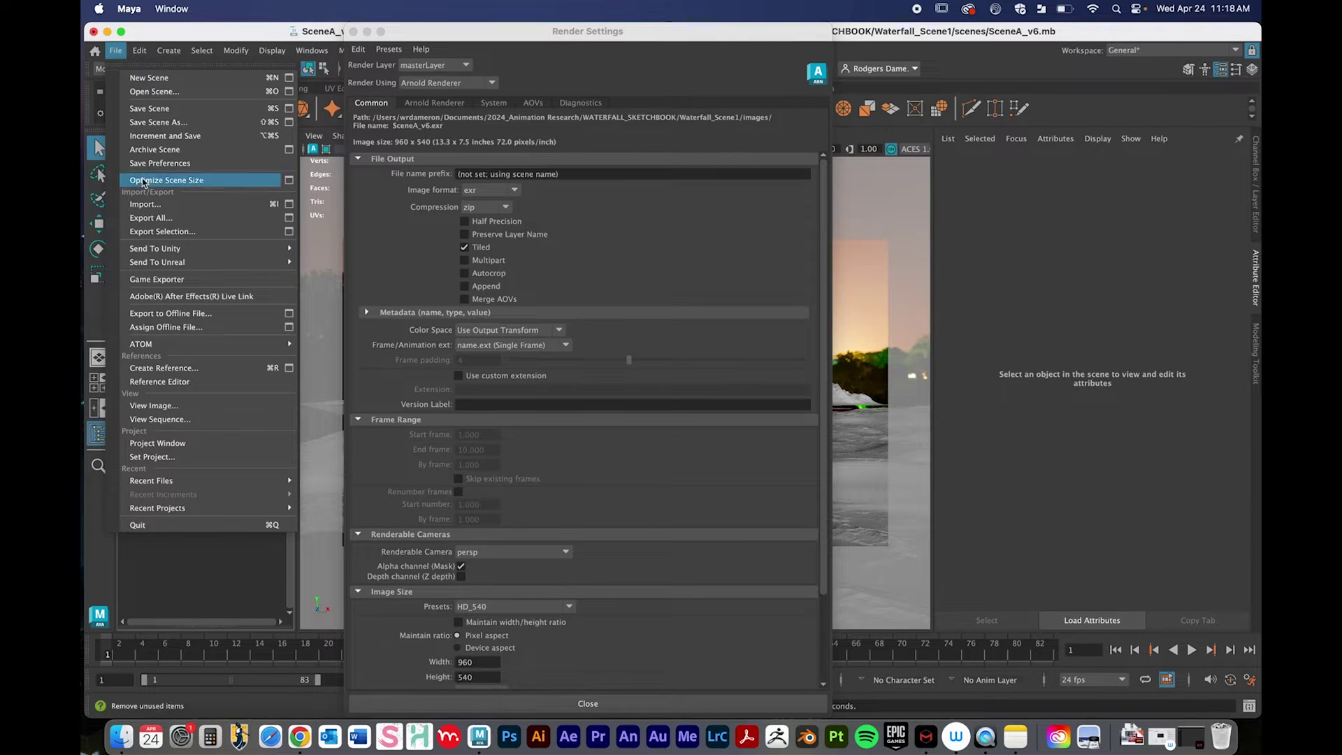
click(170, 462)
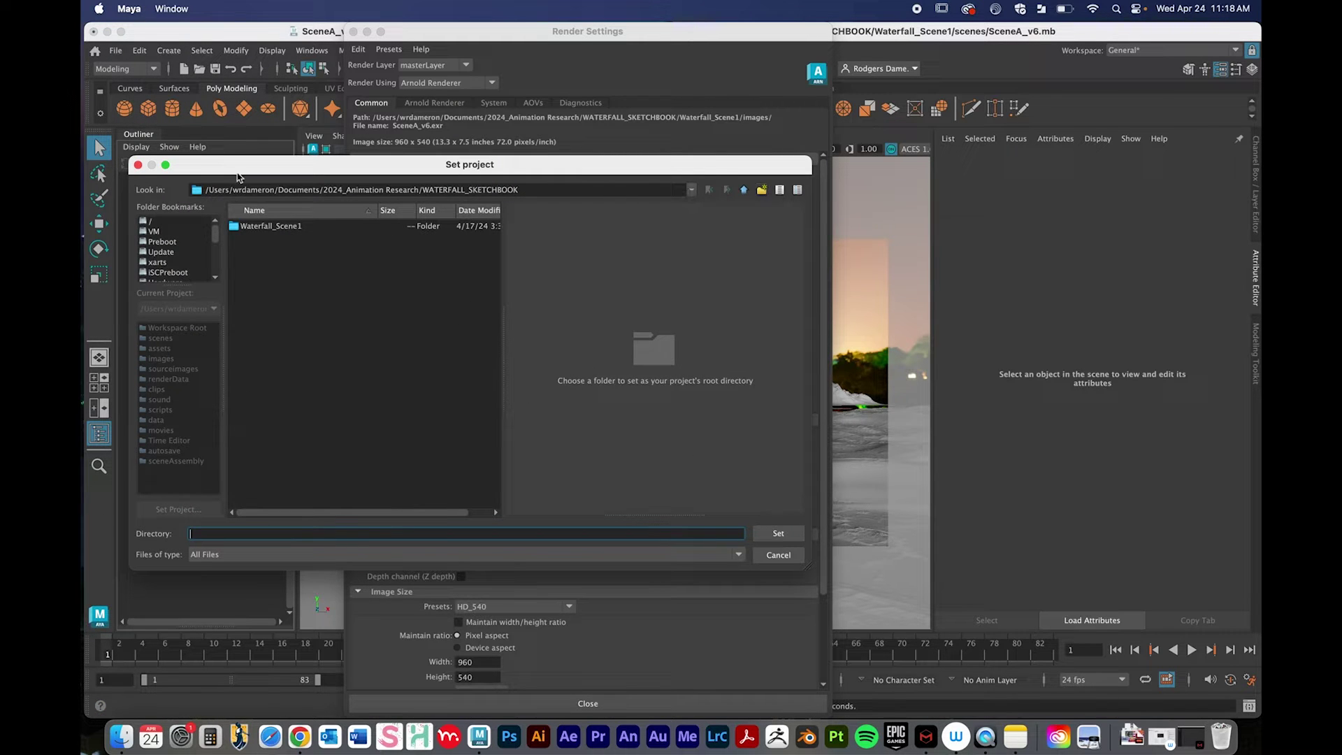
click(138, 166)
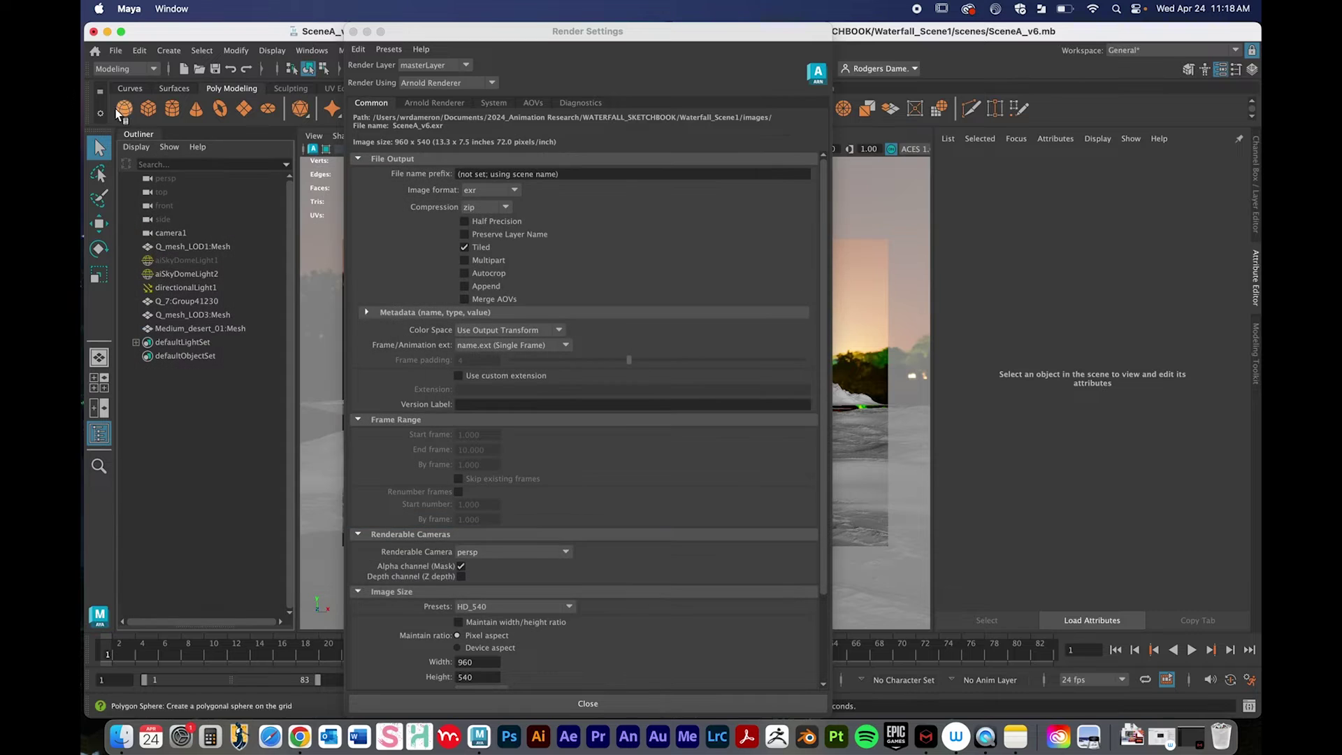
click(116, 49)
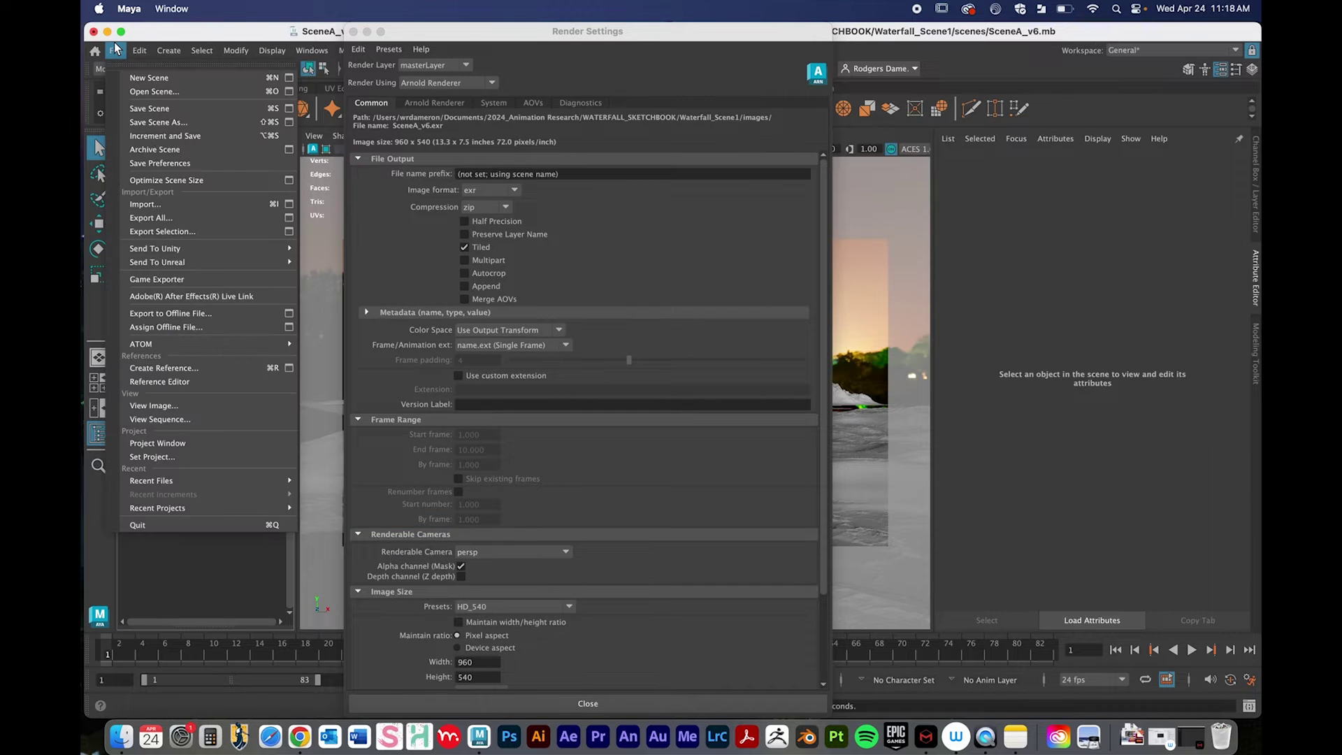
click(157, 443)
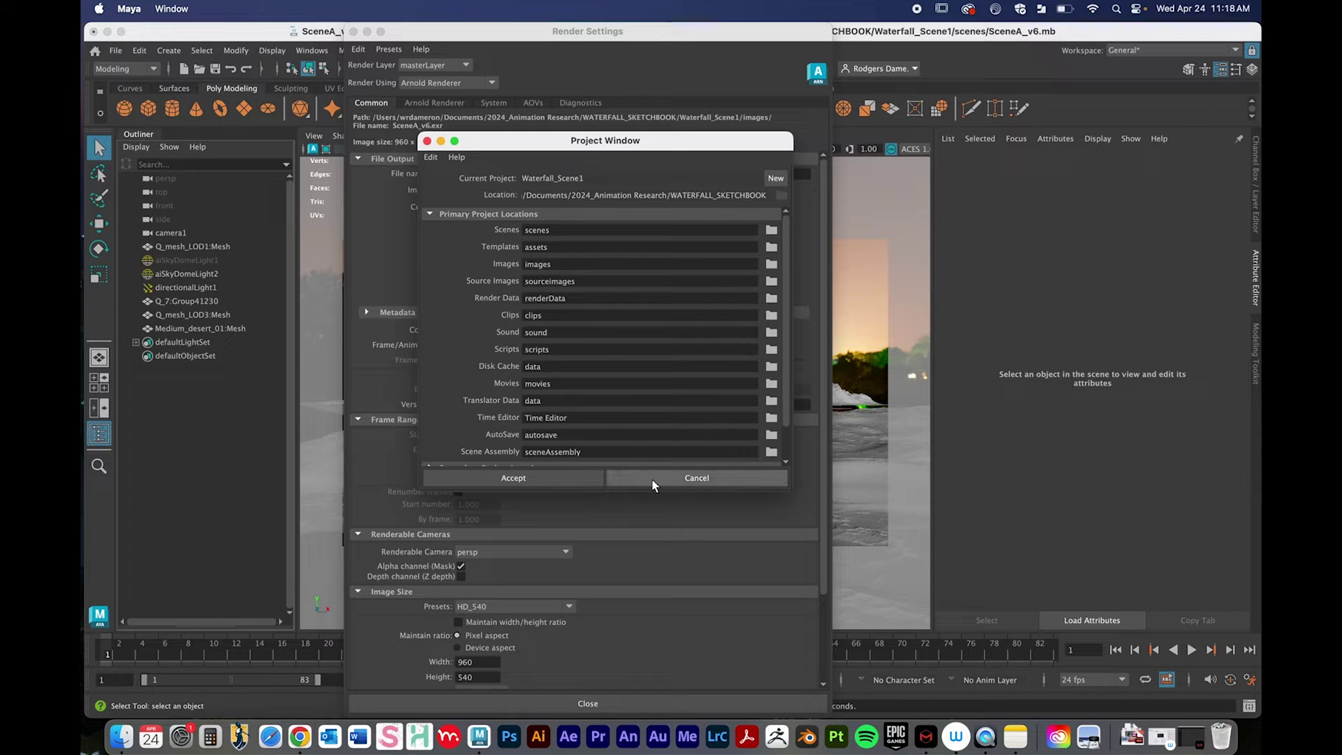
click(699, 480)
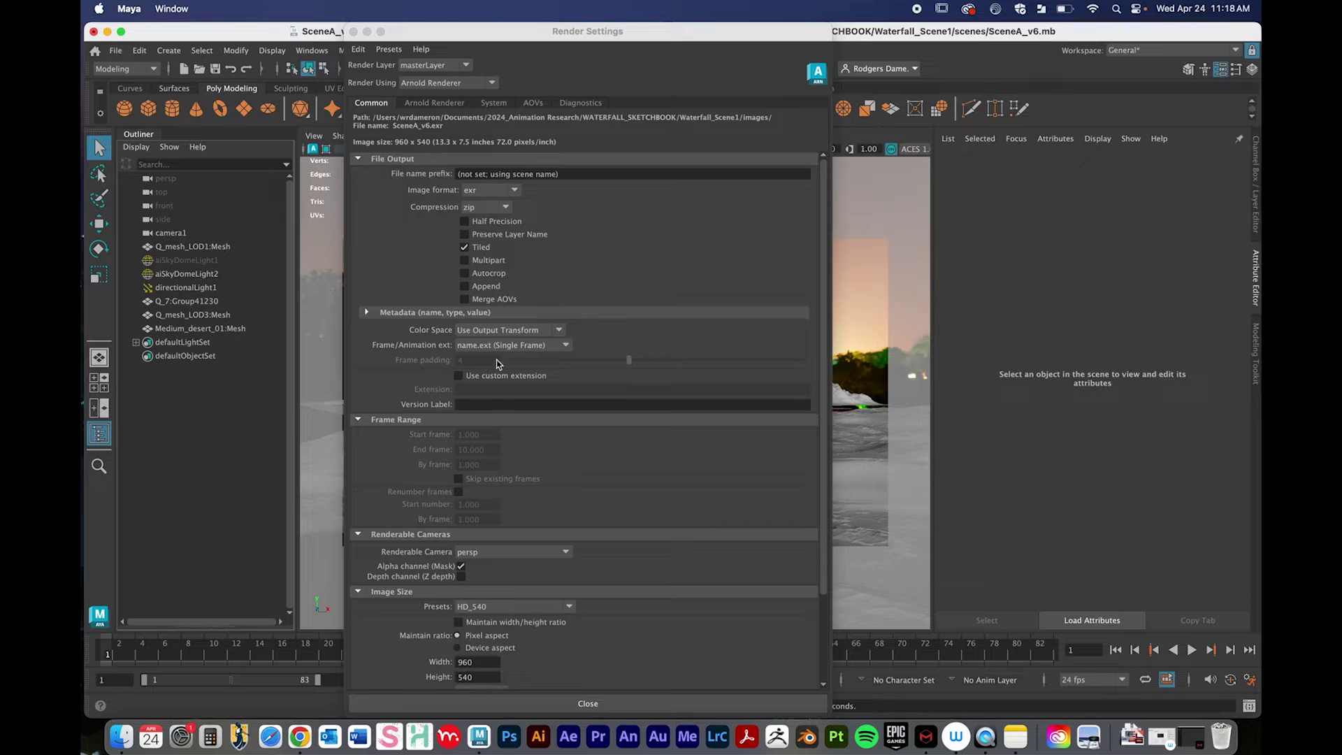
Set the file name prefix to Demo, image format to tif, and frame extension to name.#.ext.
drag(566, 174, 440, 176)
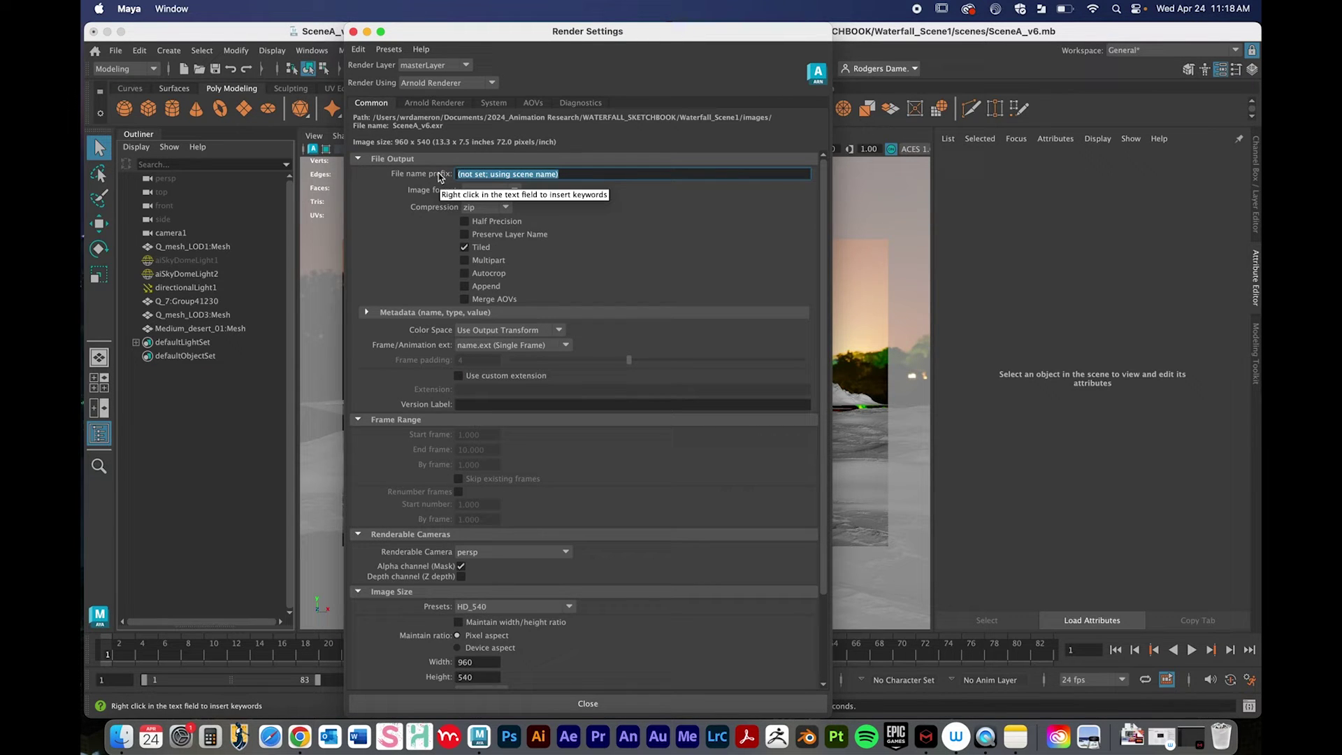
text(Demo)
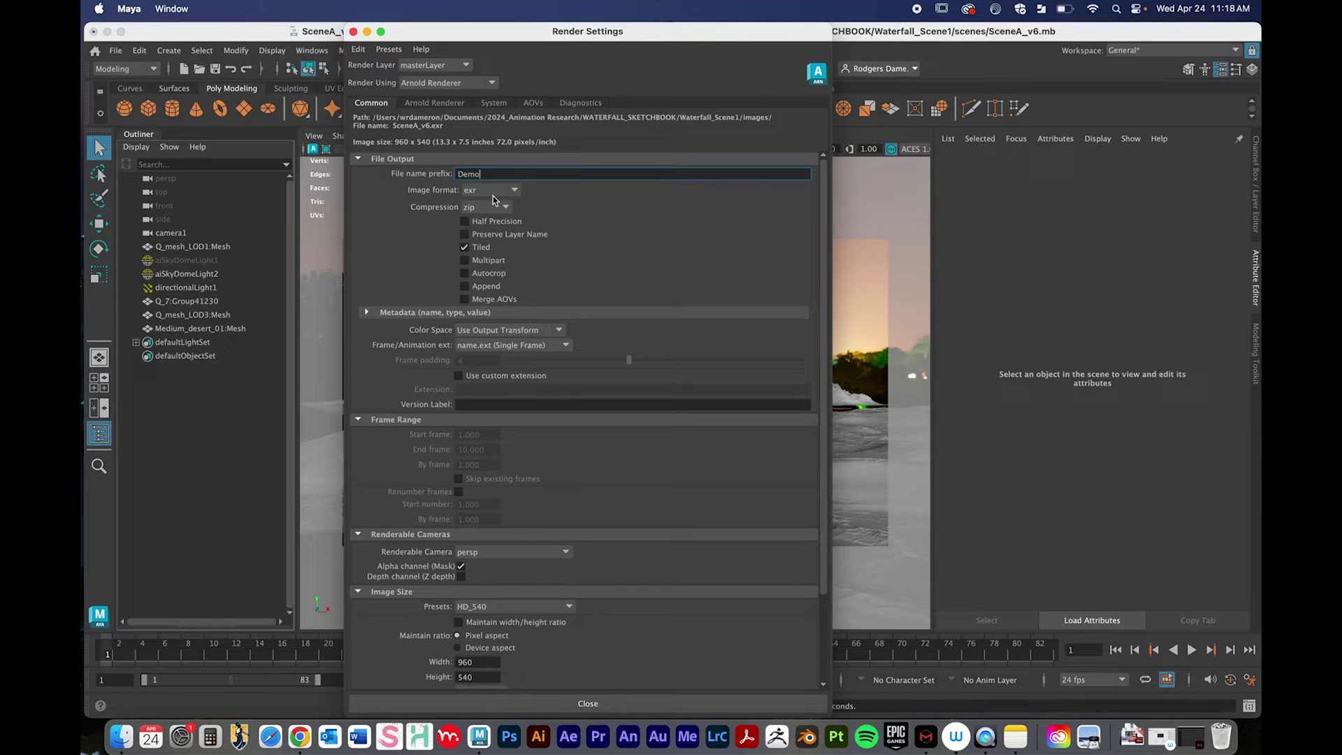
click(517, 193)
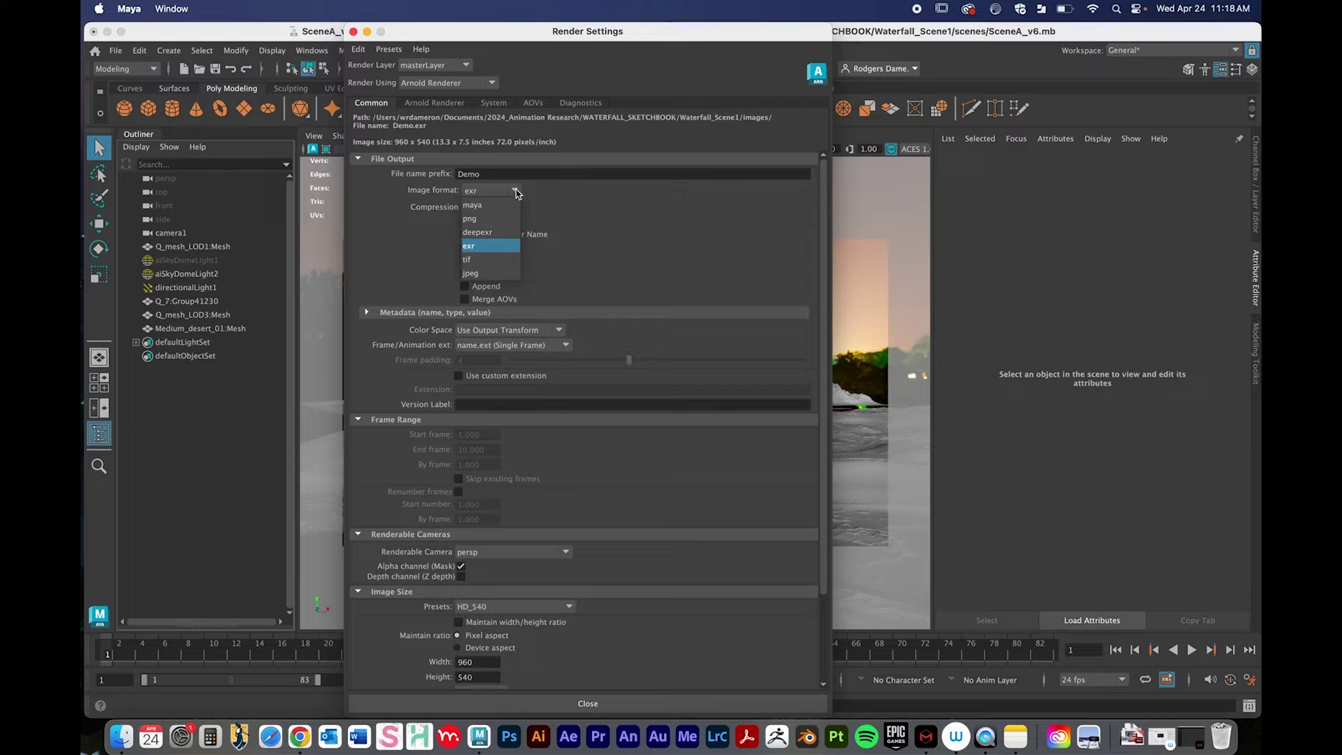
click(518, 263)
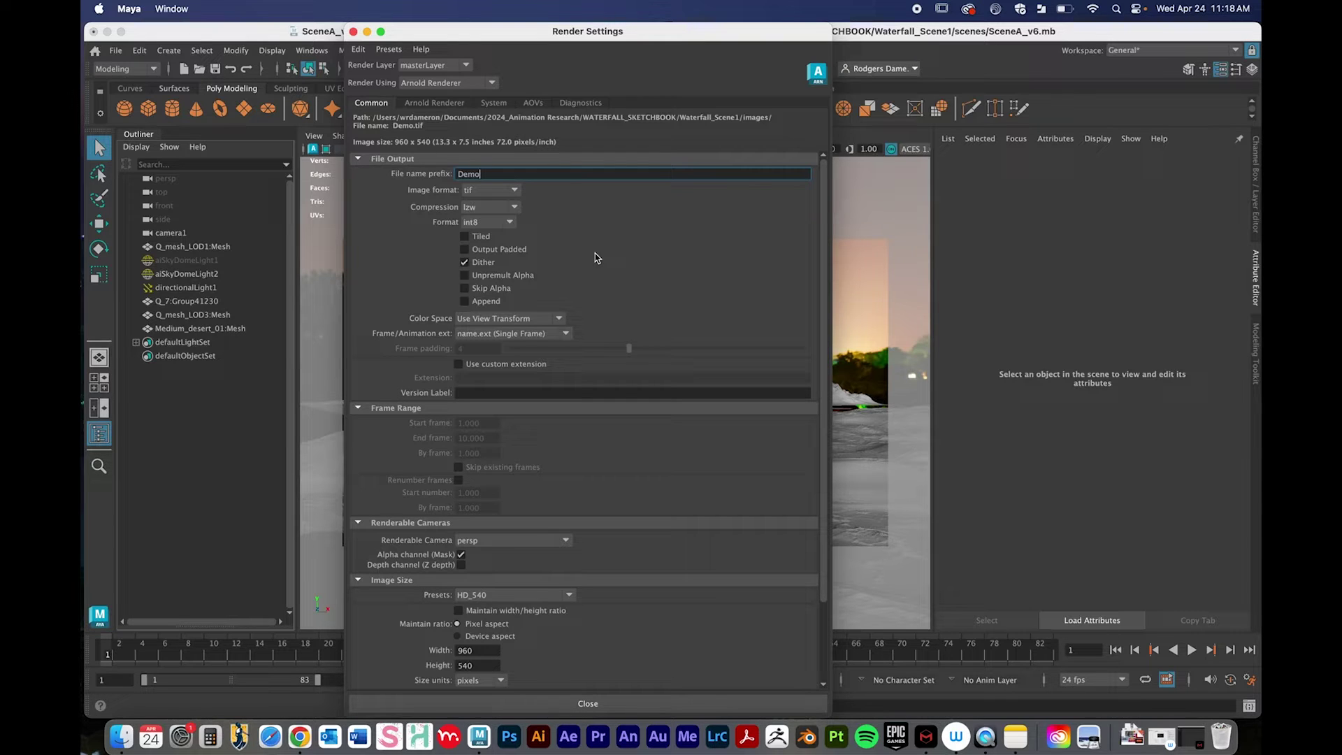
click(514, 194)
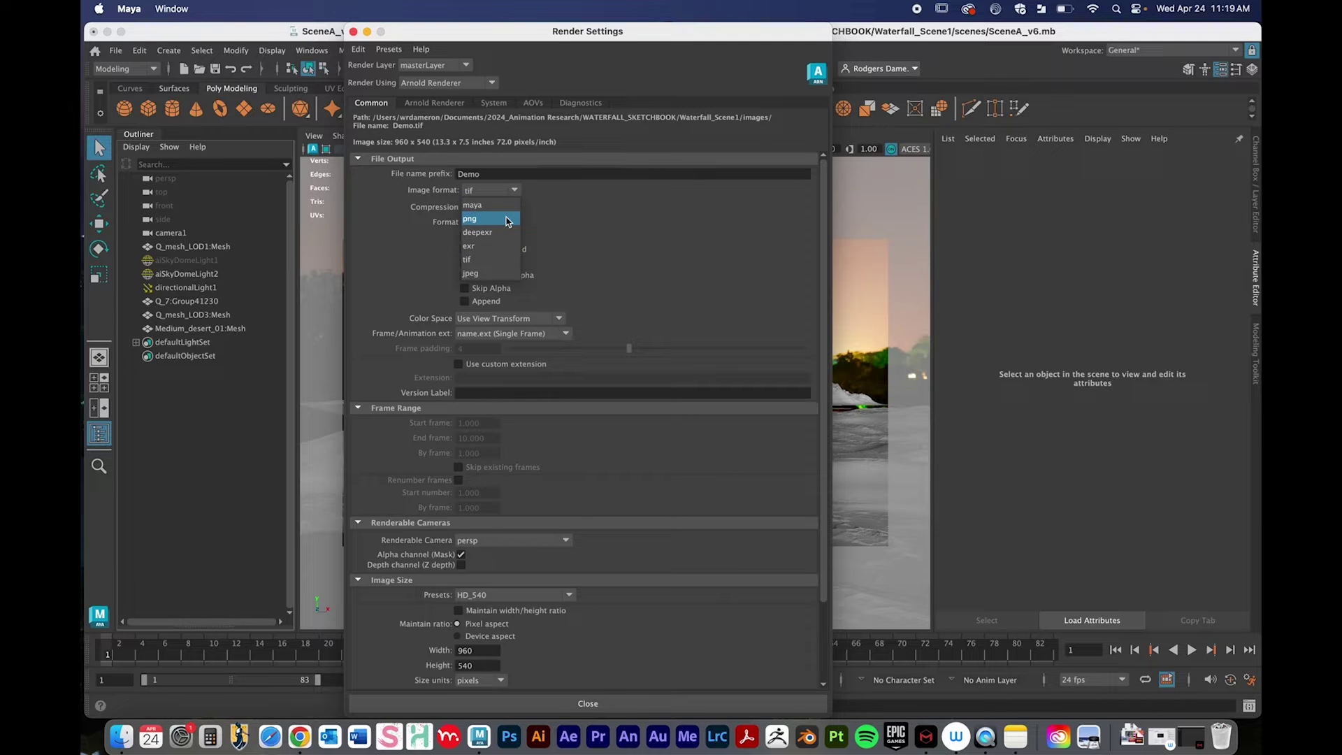
click(508, 260)
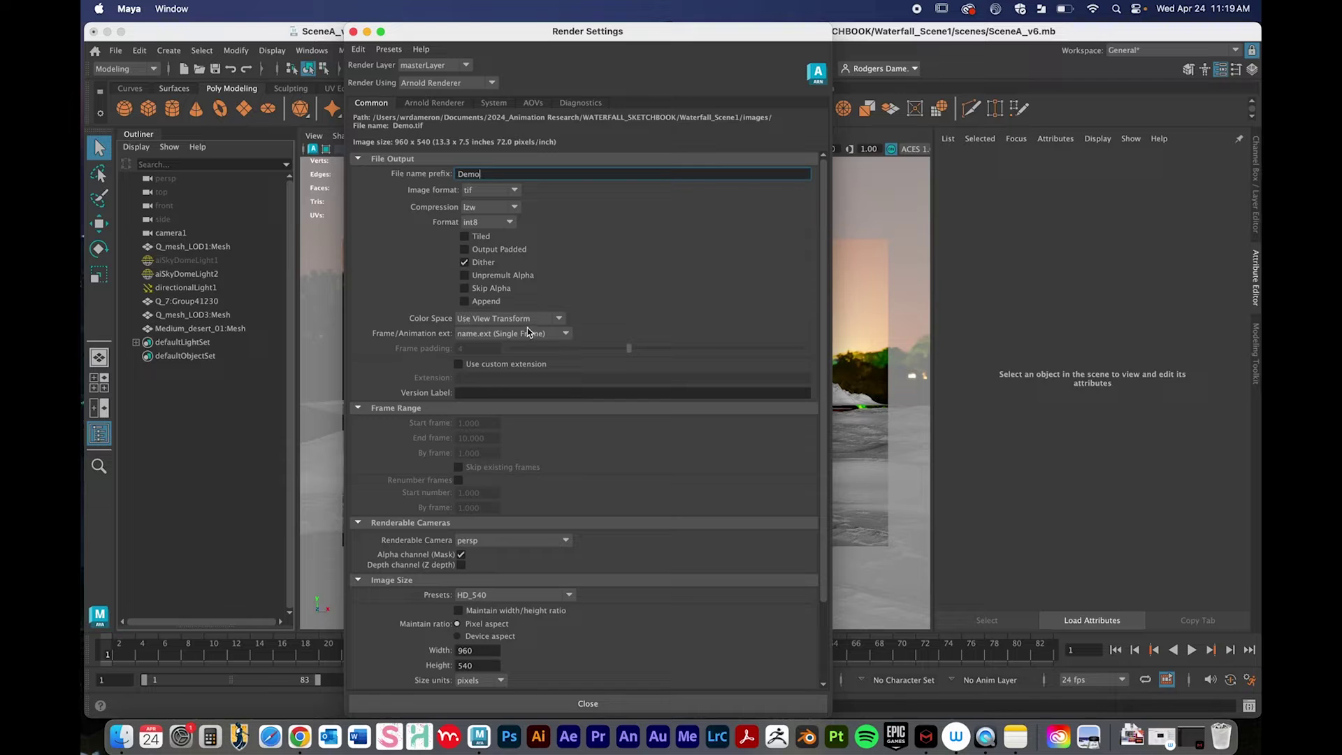
click(566, 333)
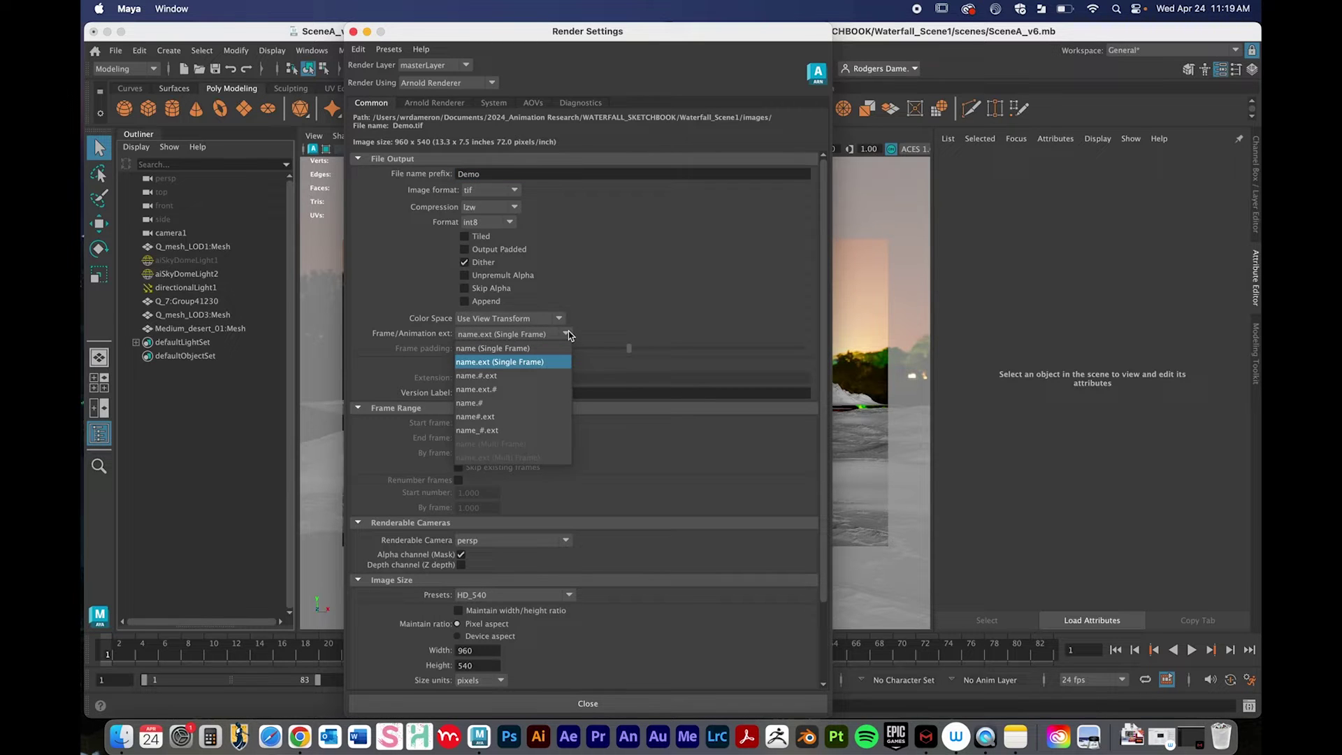
click(544, 376)
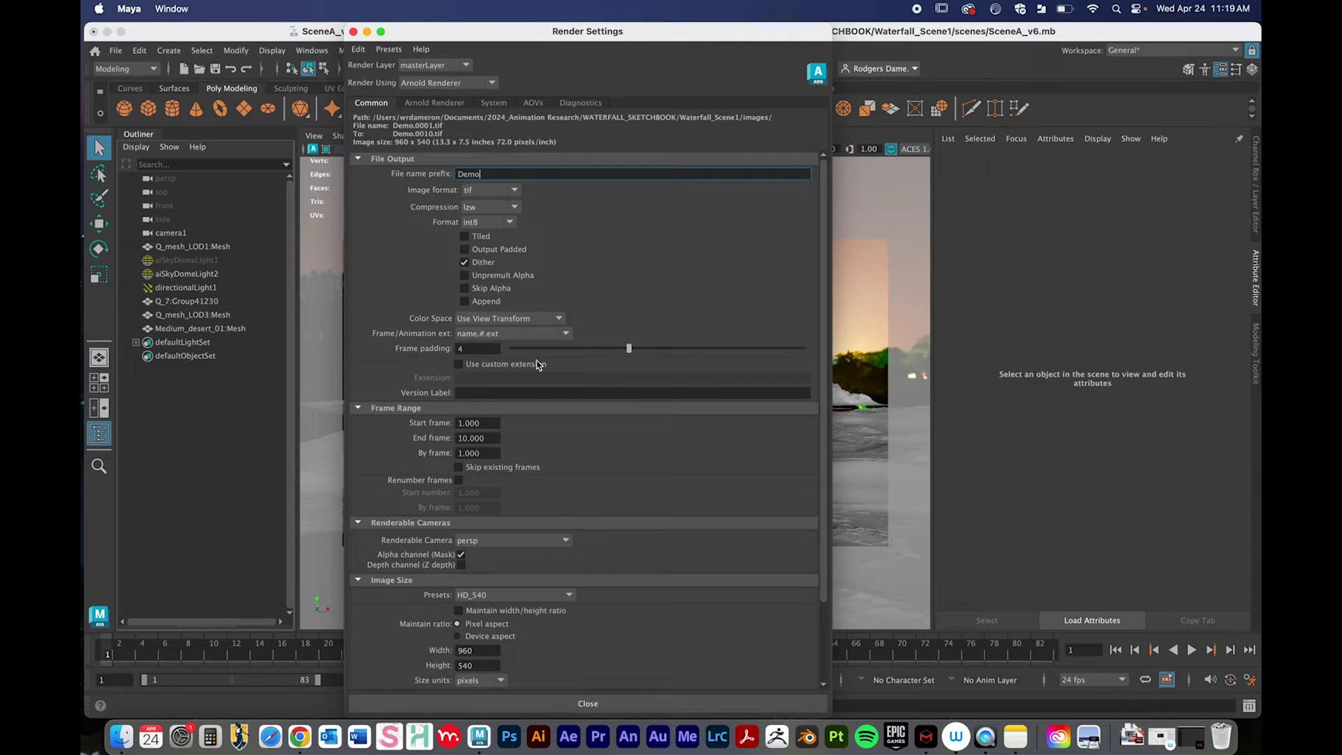
click(487, 422)
double_click(488, 422)
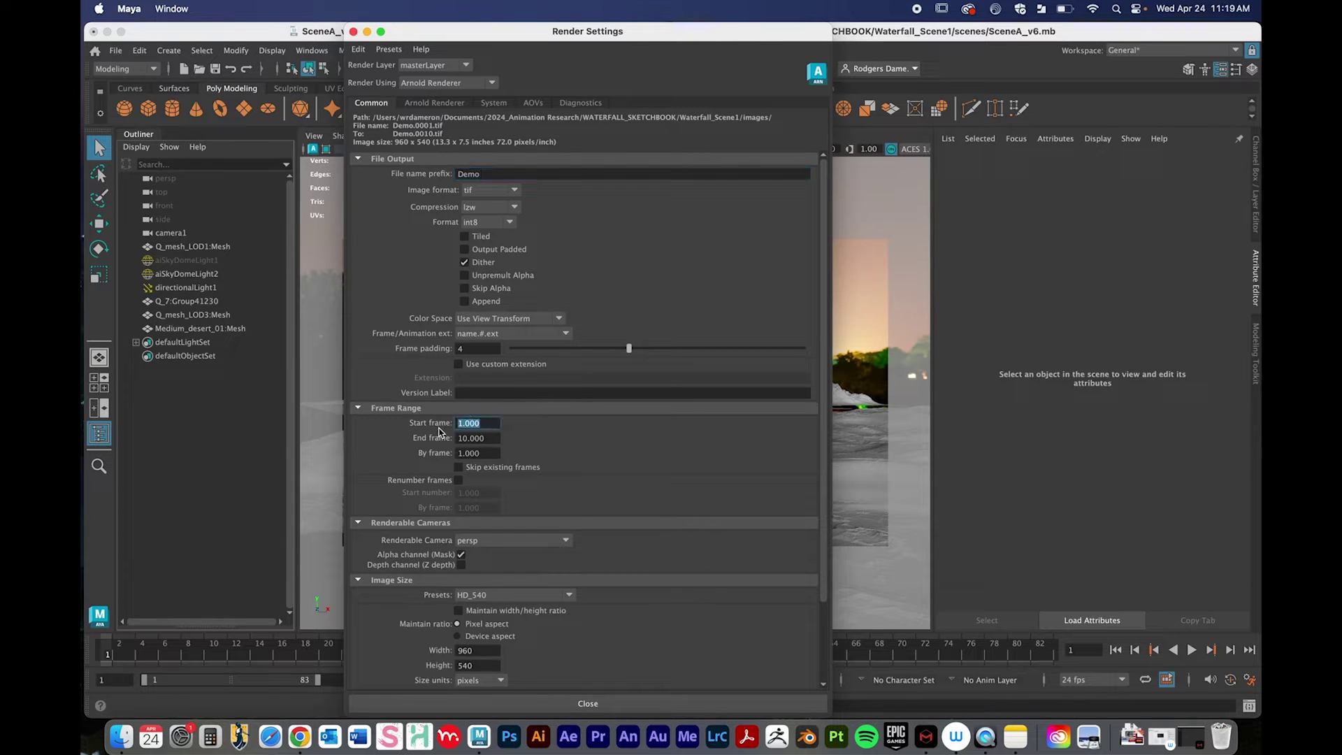
double_click(493, 438)
mouse_move(477, 425)
mouse_down()
mouse_move(453, 425)
mouse_move(489, 439)
mouse_move(448, 439)
mouse_move(453, 426)
mouse_up()
text(11)
key(Tab)
key(Return)
double_click(482, 423)
text(1)
key(Return)
drag(492, 438, 419, 434)
text(10)
key(Return)
drag(823, 352, 831, 323)
drag(825, 384, 831, 441)
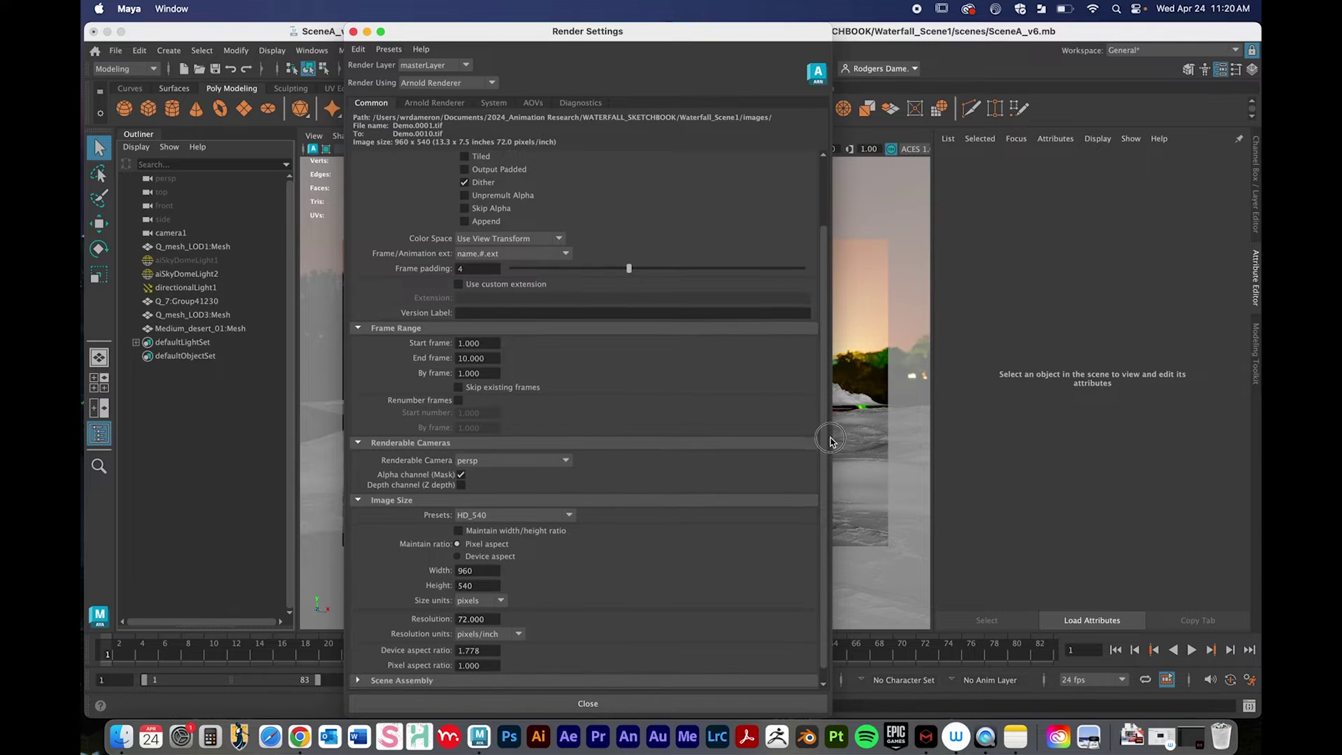
Make camera1 the renderable camera in place of persp.
scroll(595, 479, down, 1)
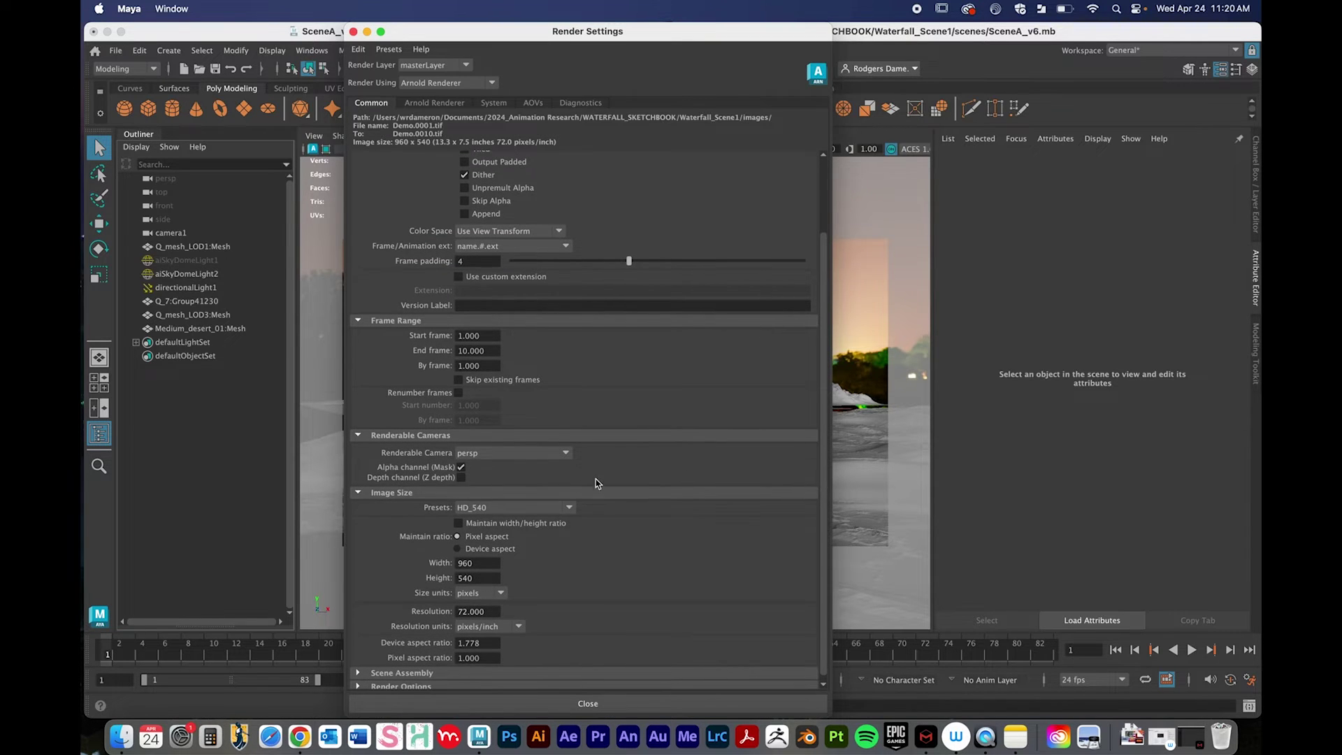
click(552, 451)
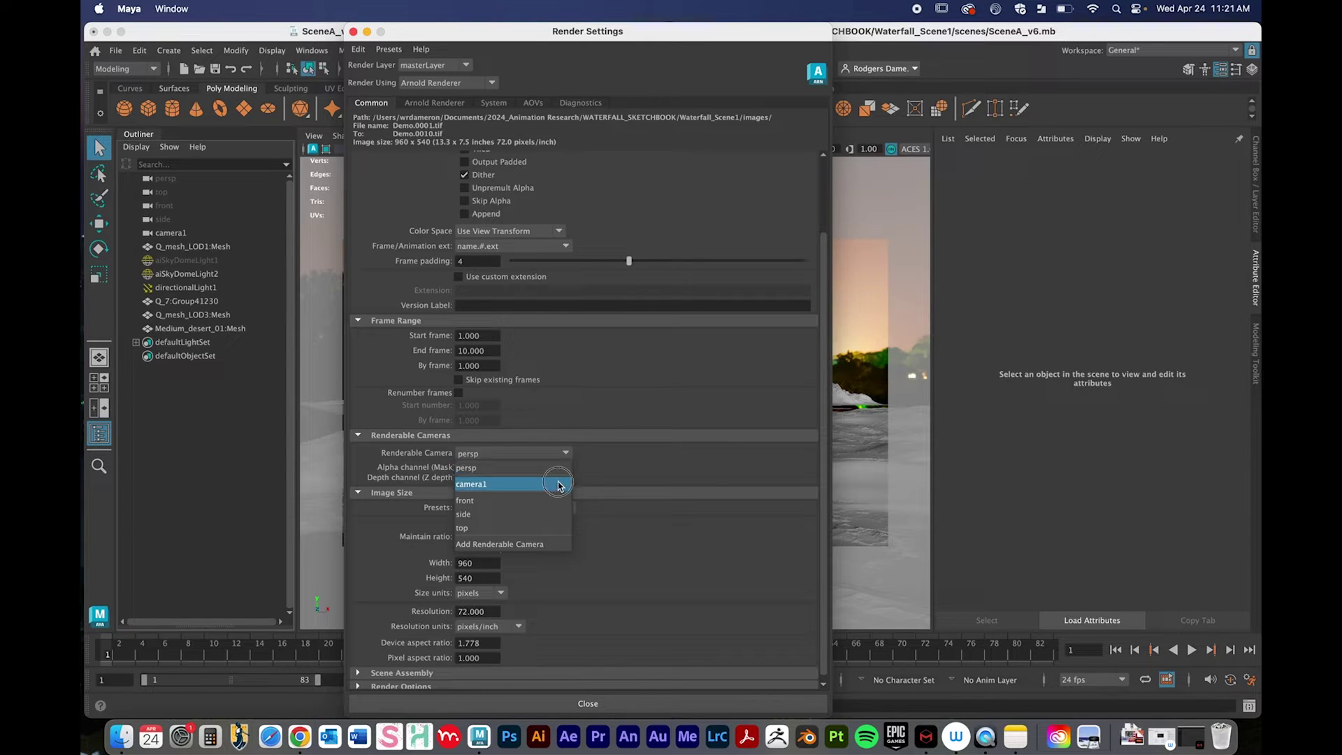
click(559, 482)
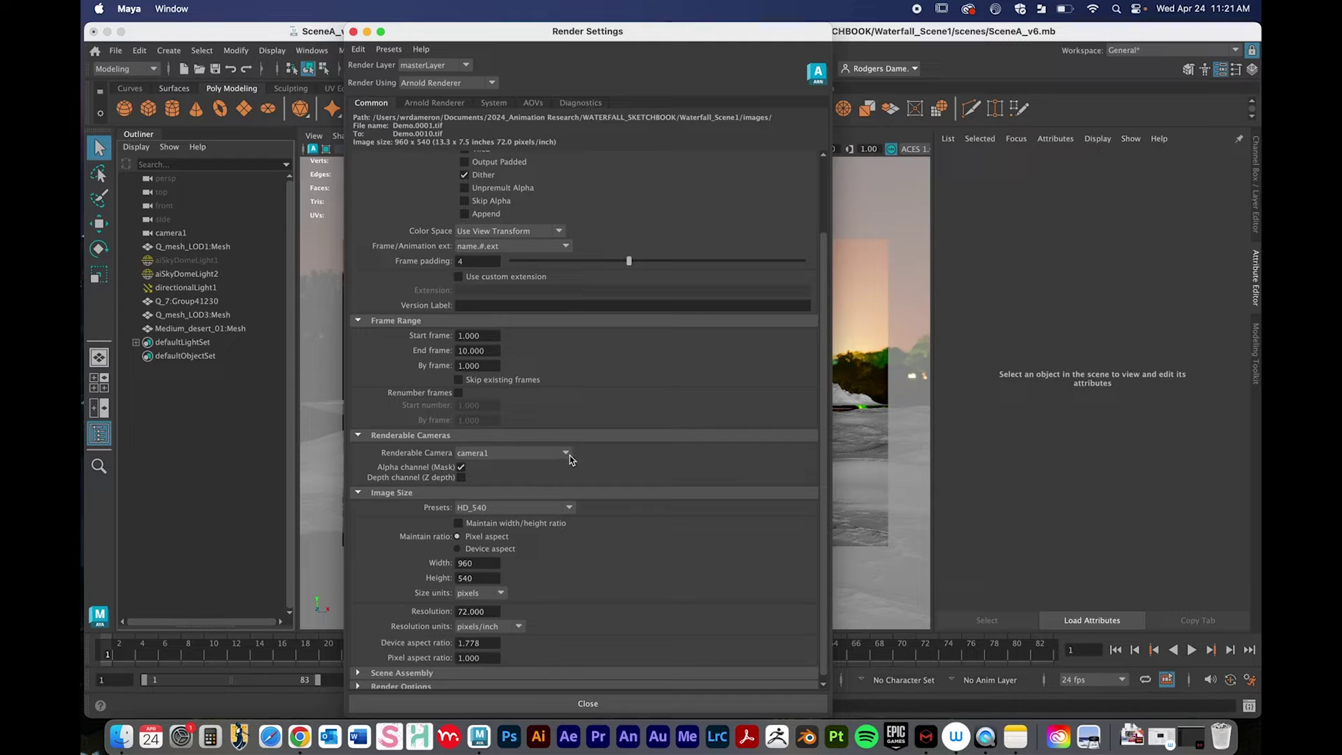
click(568, 453)
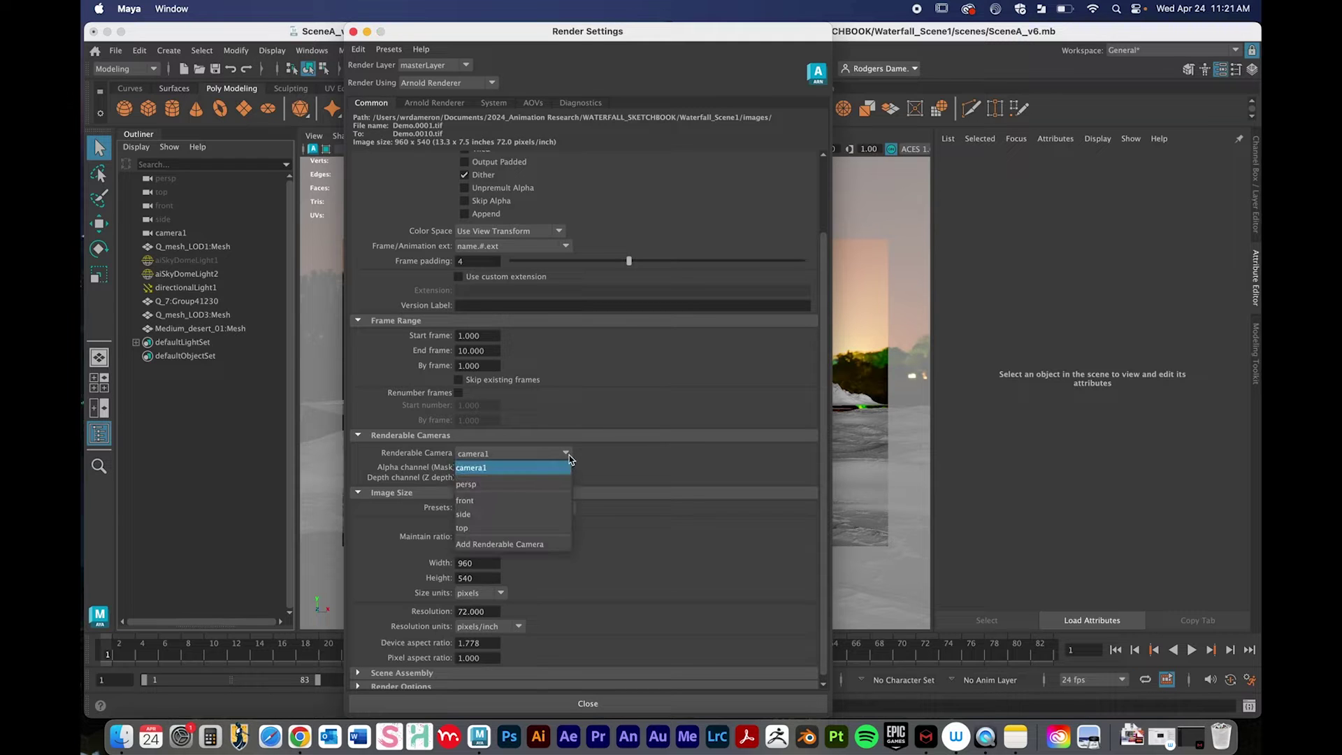
click(632, 464)
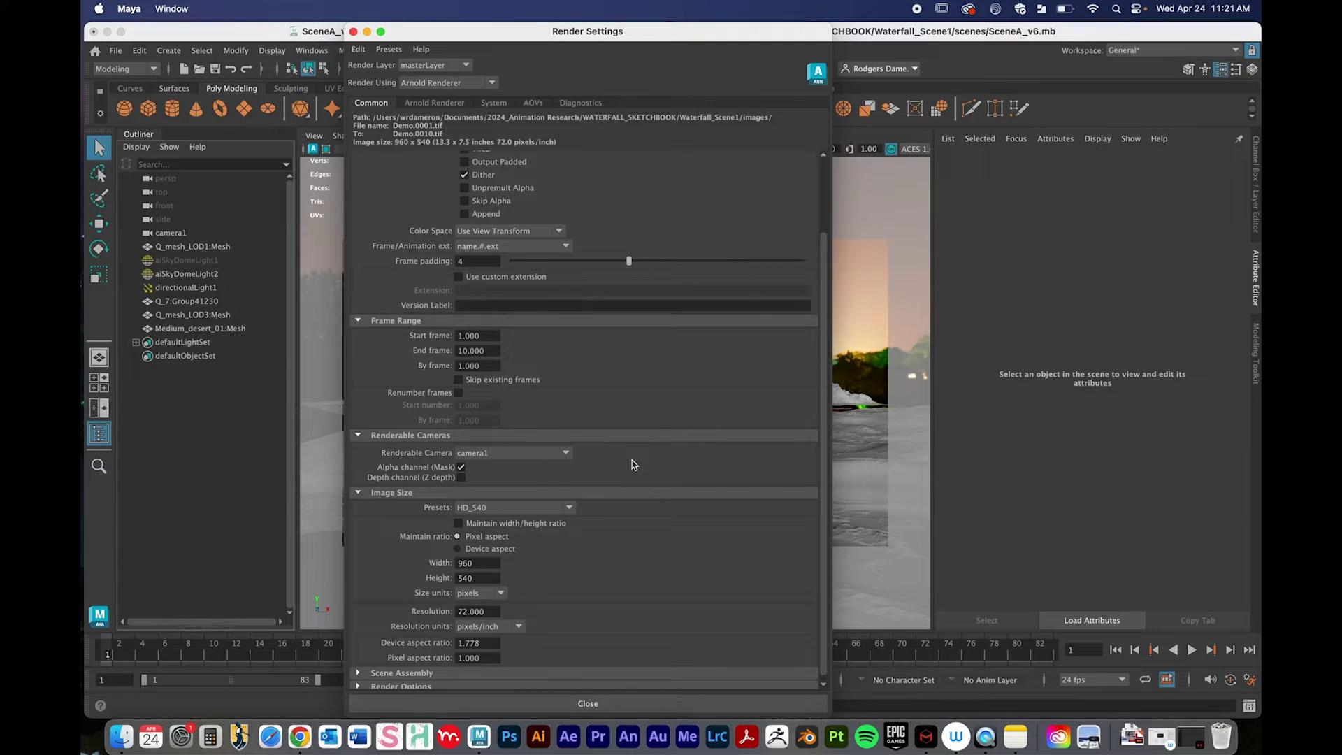
scroll(823, 408, down, 1)
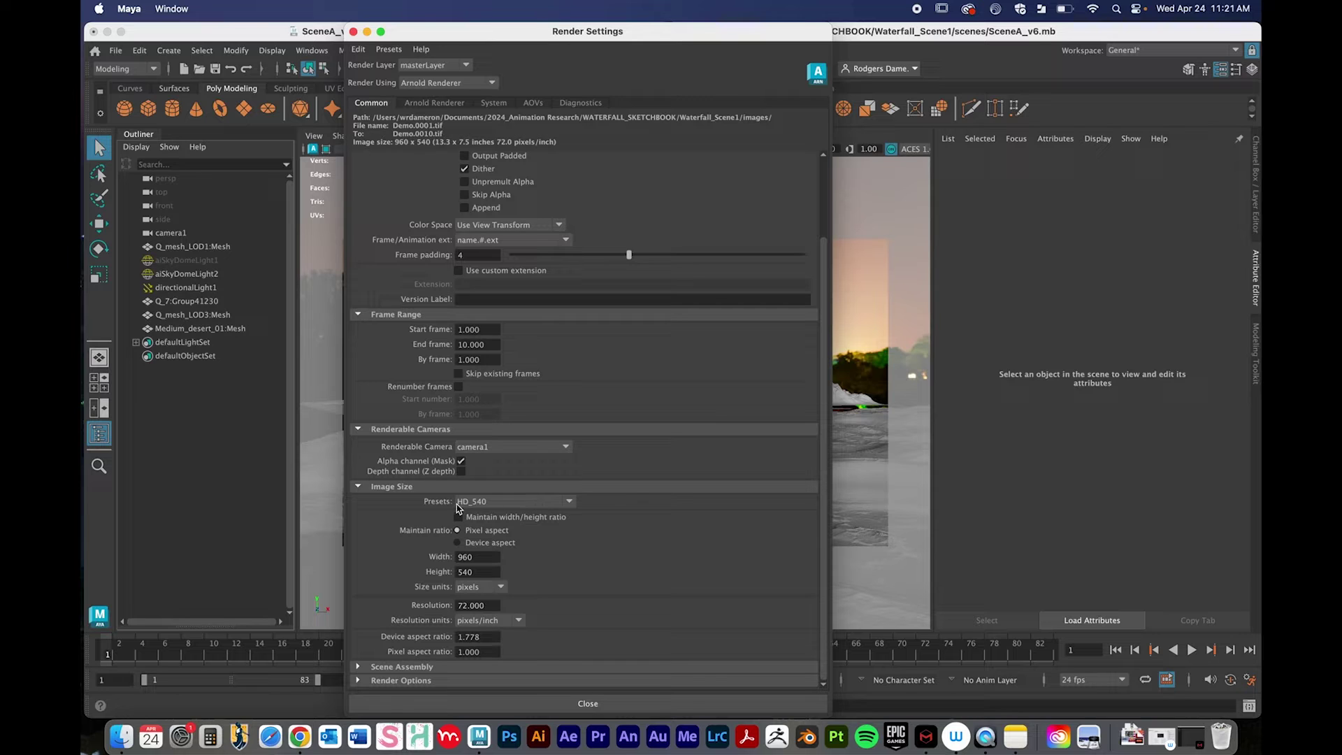
Set the image size preset to HD_1080 (1920×1080) and view the Arnold Renderer sampling.
click(569, 503)
drag(569, 531, 570, 551)
click(489, 599)
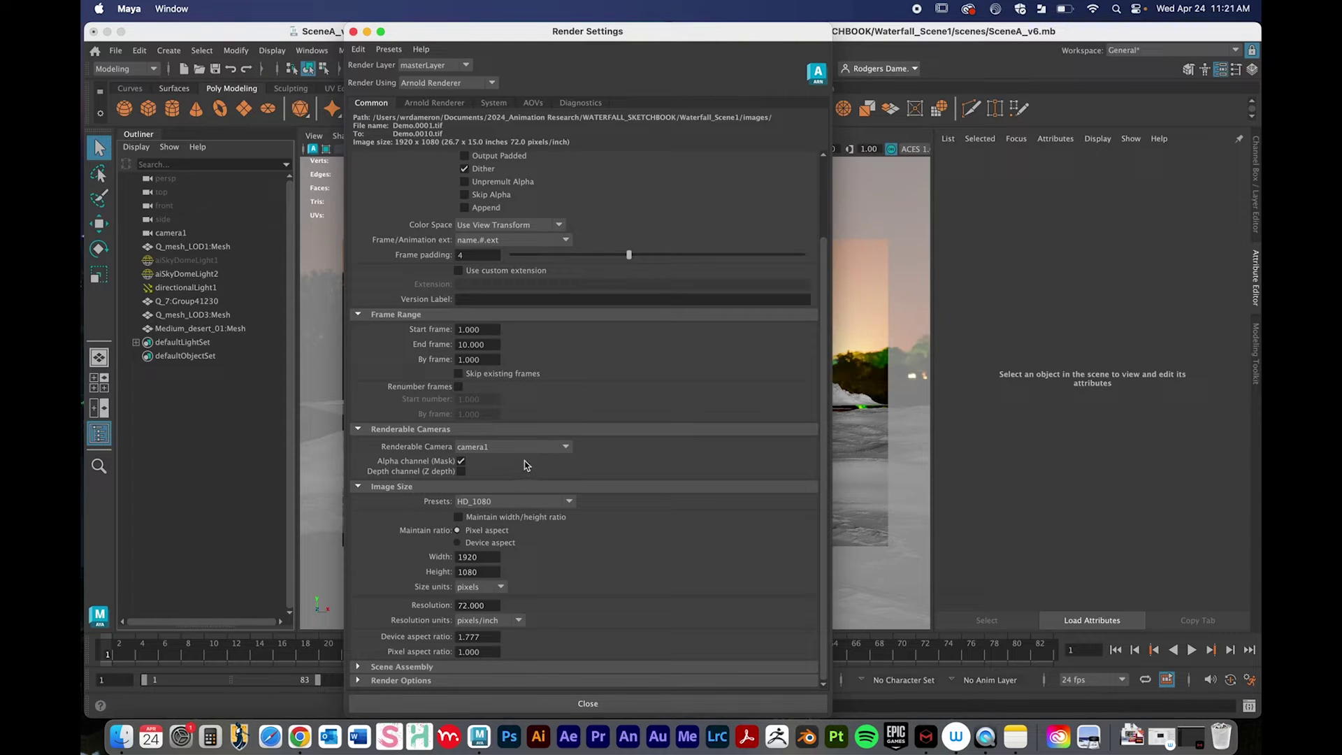
drag(824, 482, 815, 594)
click(435, 104)
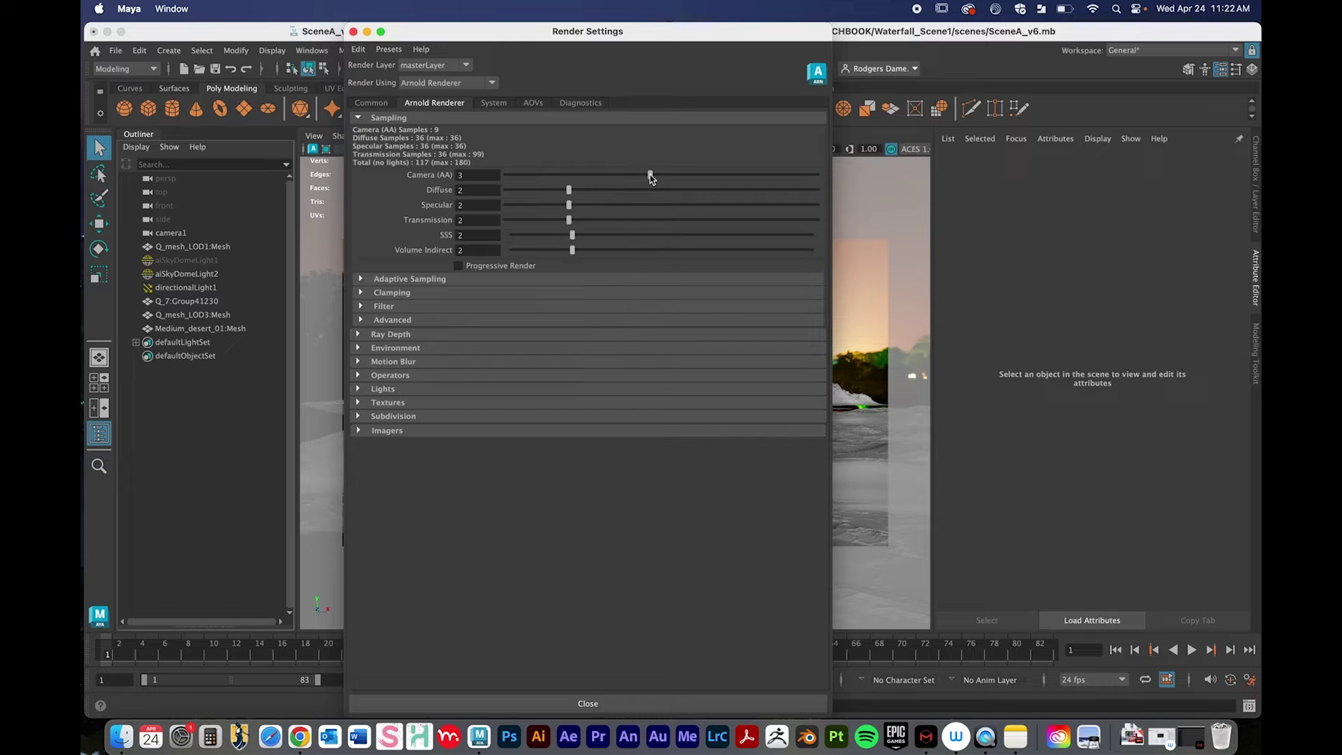
Raise the Arnold Camera (AA) samples from 3 to 4 and return to the Common tab.
drag(650, 175, 666, 175)
click(674, 177)
mouse_move(674, 178)
mouse_down()
mouse_move(742, 183)
mouse_move(645, 173)
mouse_move(676, 180)
mouse_up()
click(376, 102)
click(434, 102)
click(384, 102)
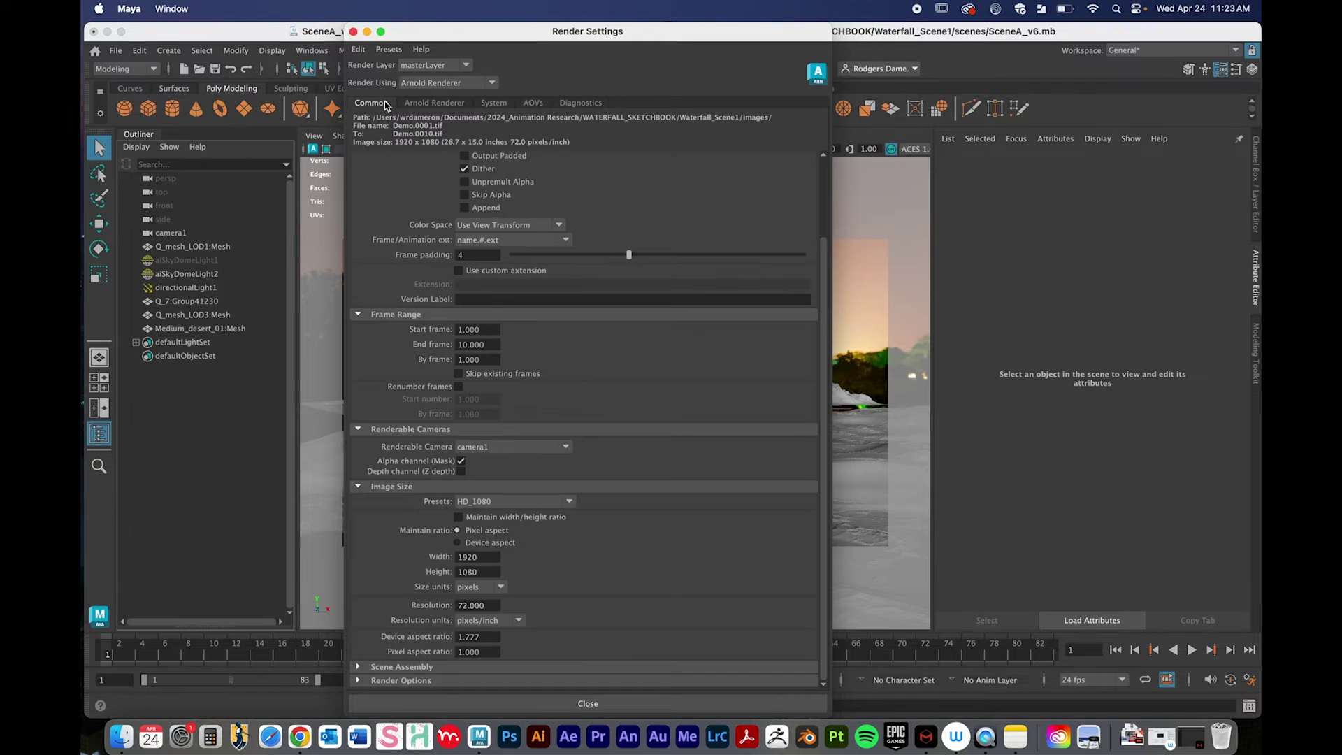
Close Render Settings and render the current frame with Arnold.
click(354, 32)
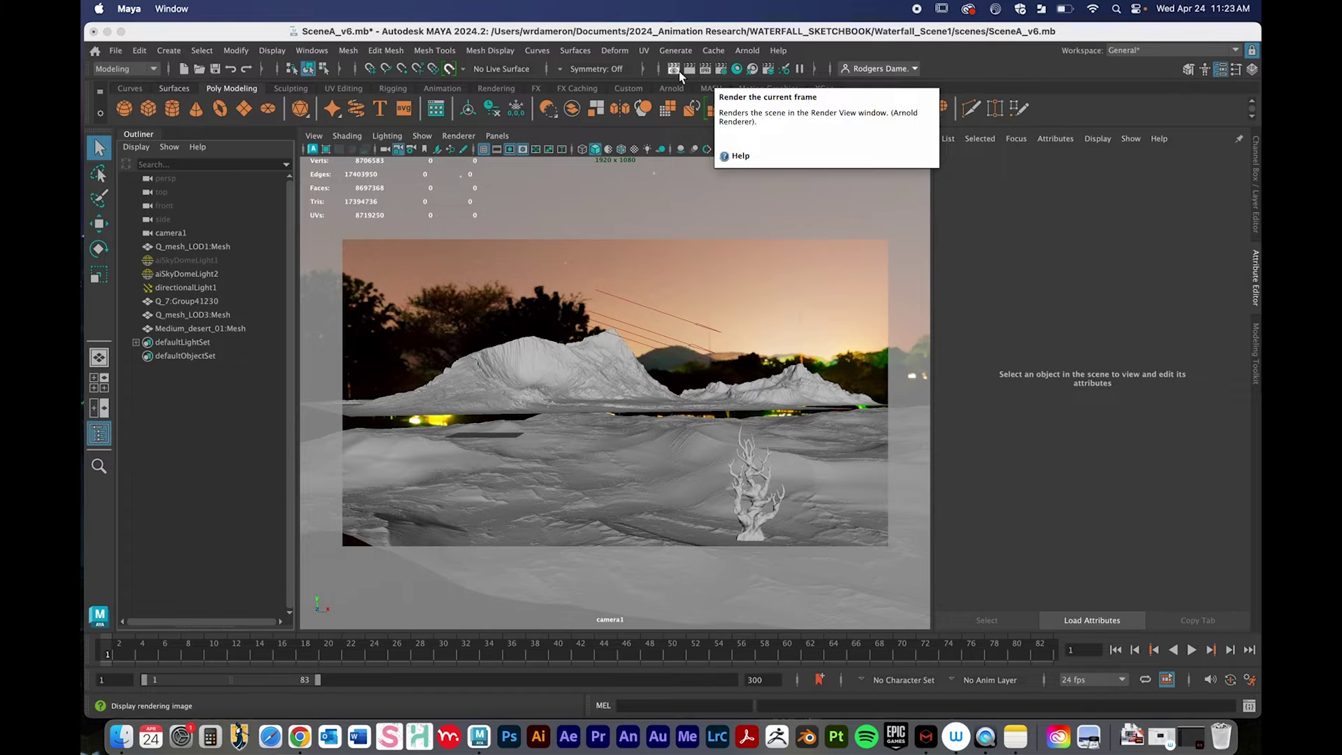
click(675, 70)
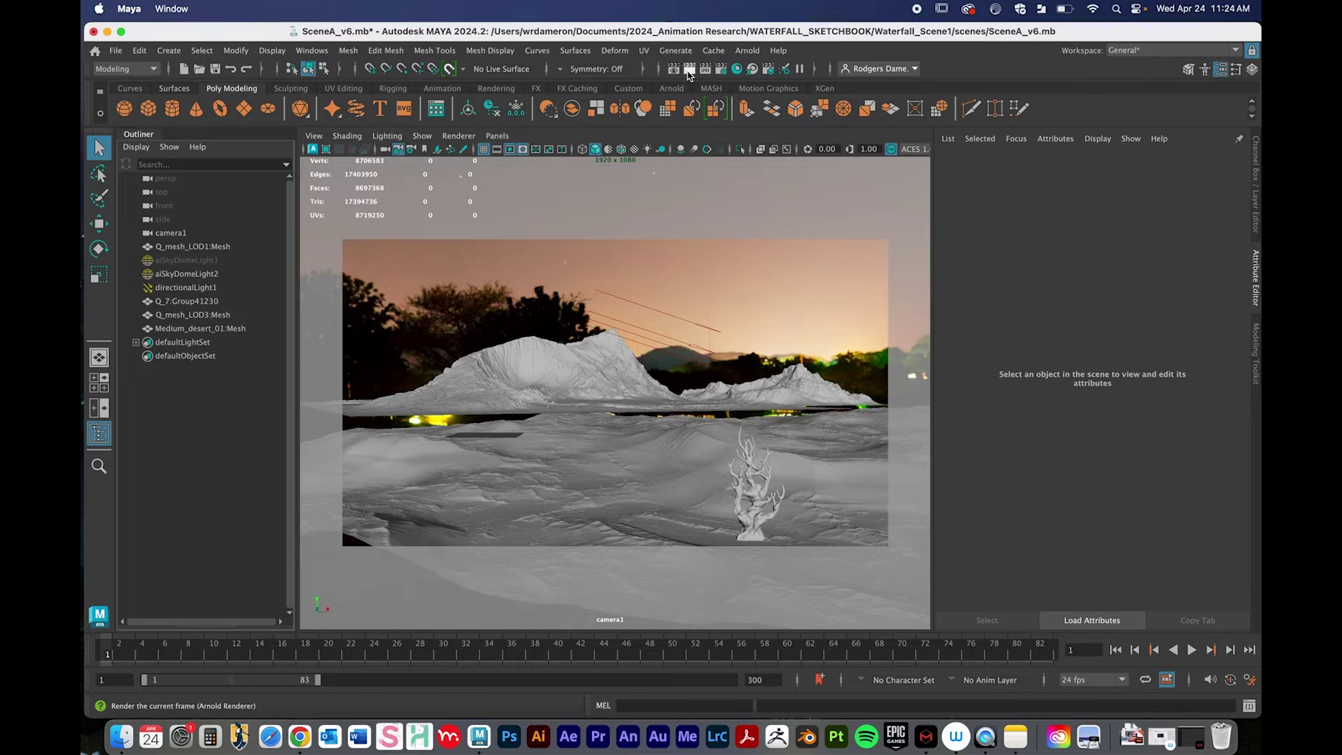
click(689, 70)
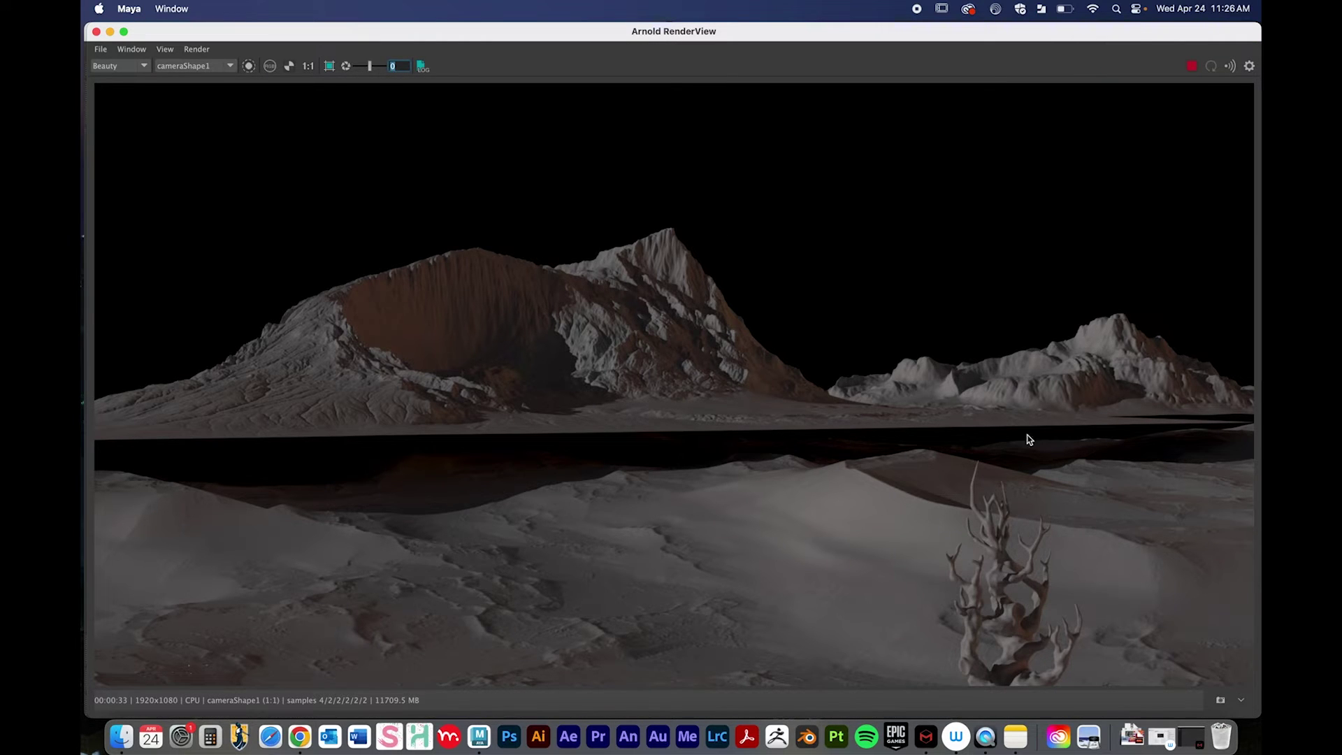
Add a Denoiser Noice imager in the RenderView's post-processing display settings.
click(140, 52)
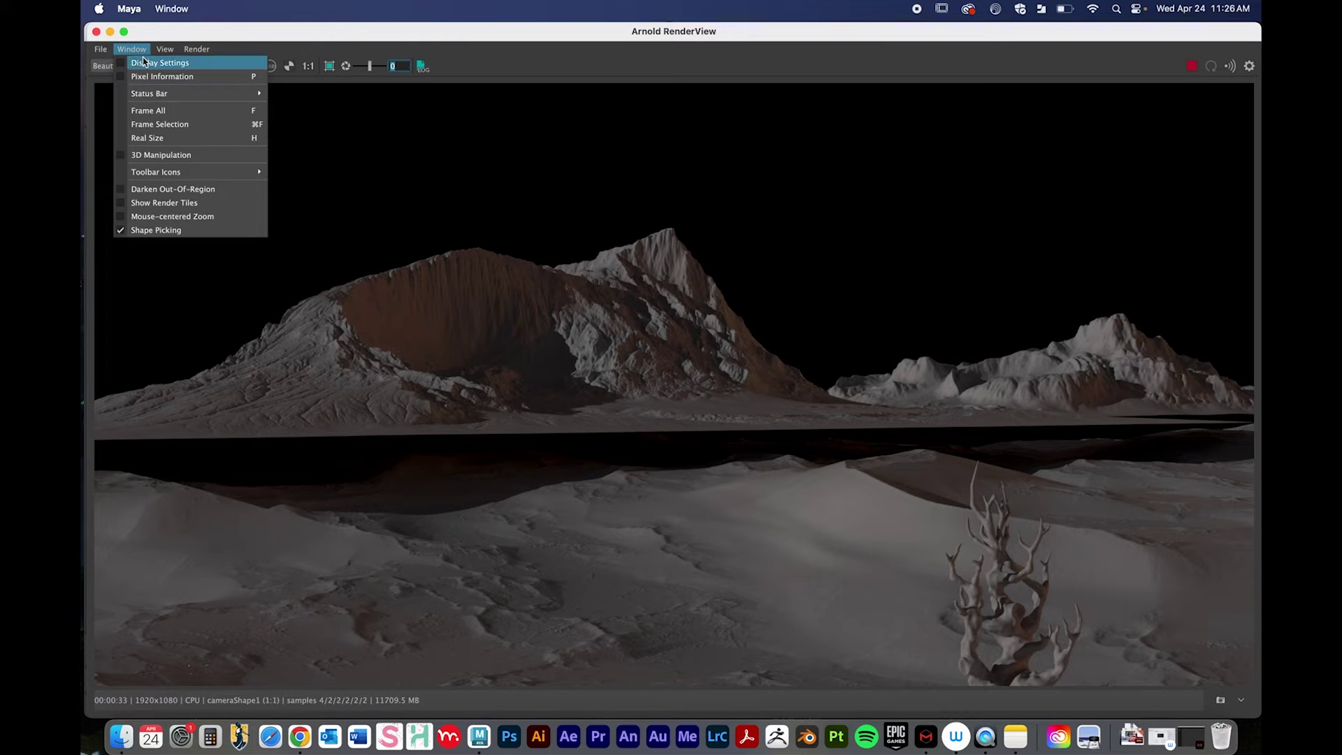
click(145, 64)
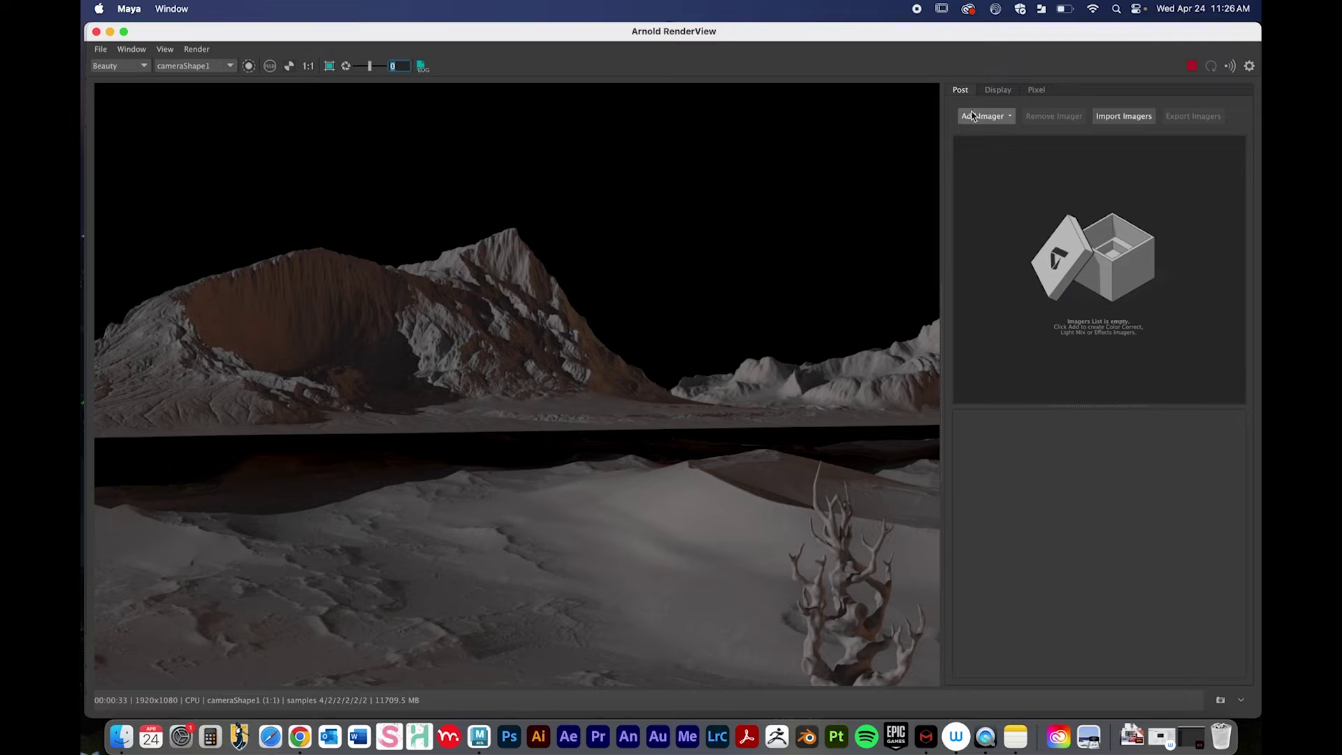
click(1007, 121)
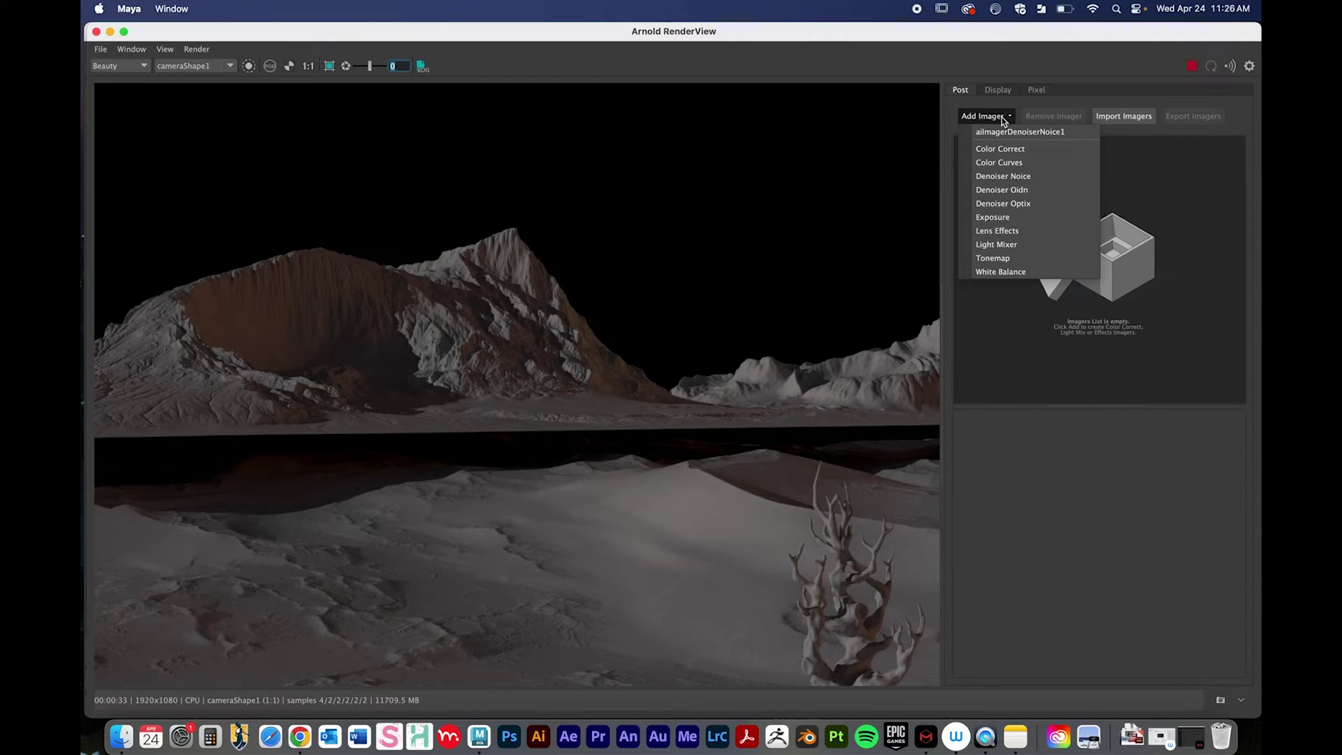
click(1003, 178)
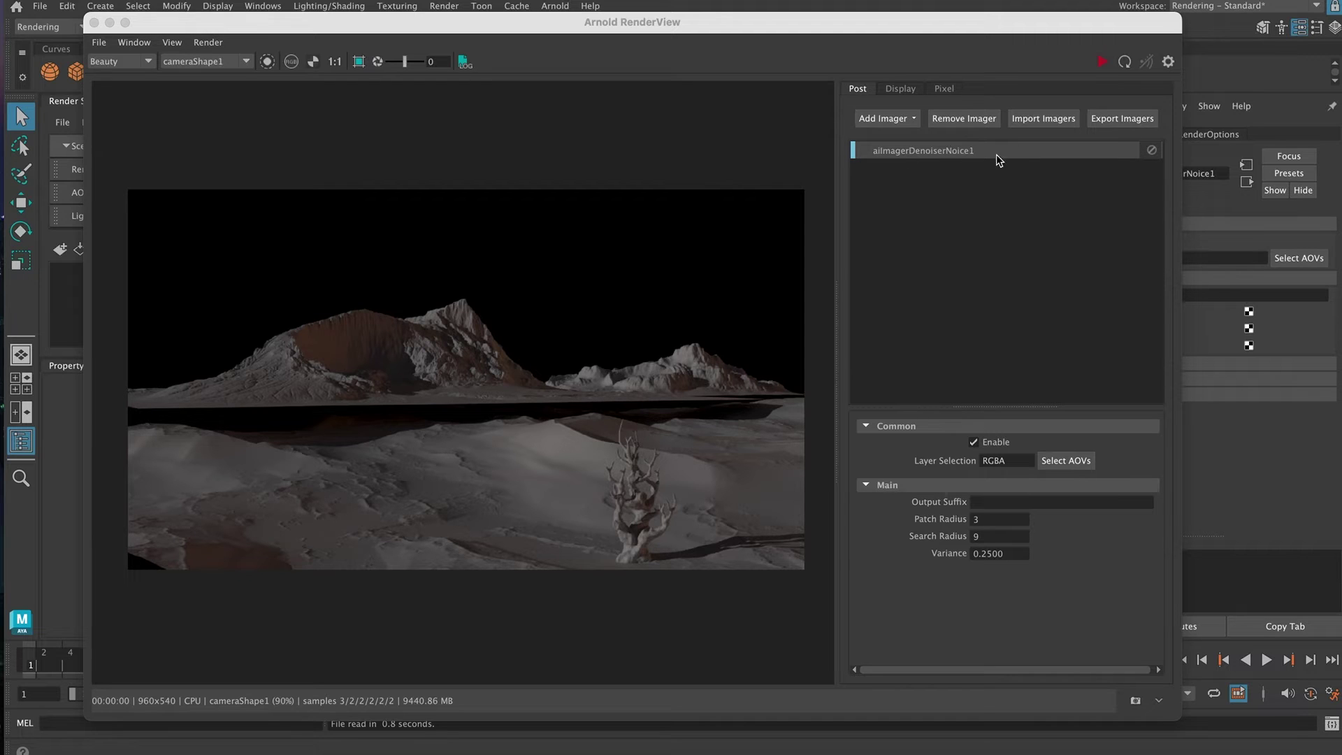
Toggle the Noice denoiser off and back on, zooming in to compare noisy and denoised results.
click(1153, 154)
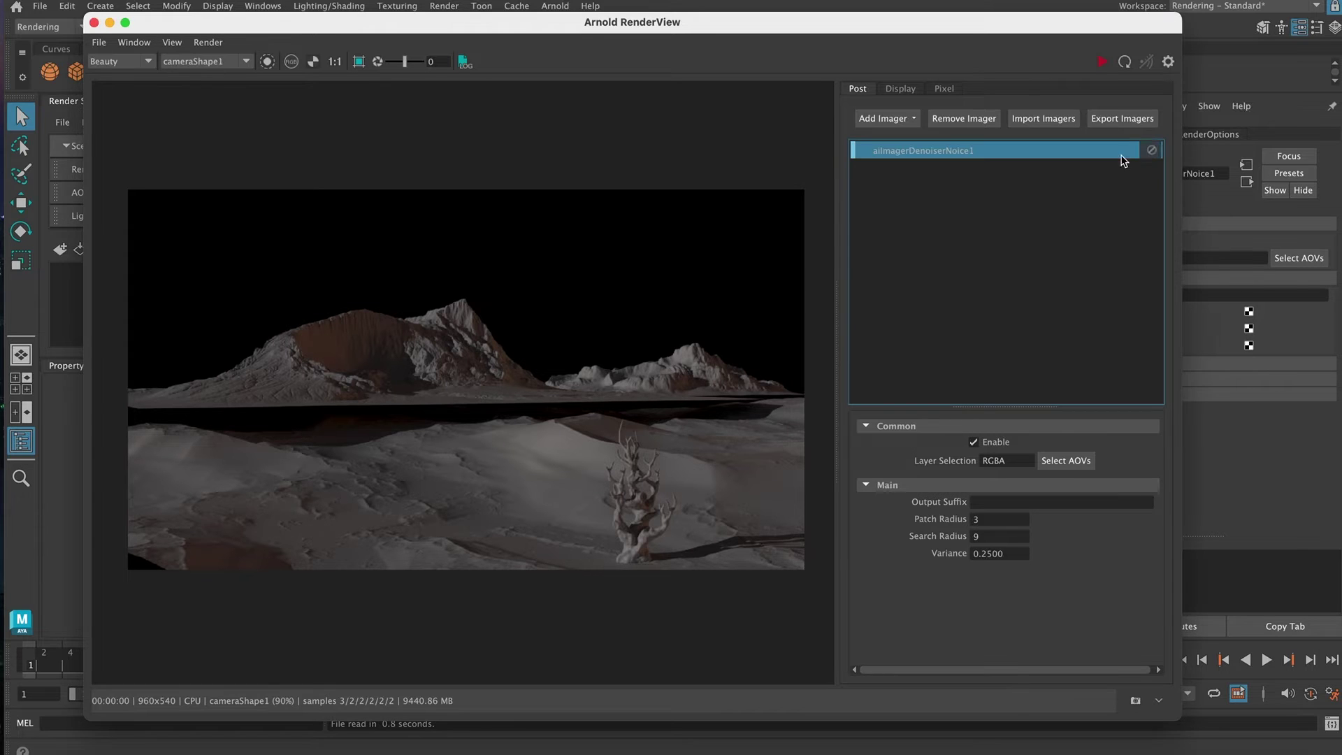
click(1151, 152)
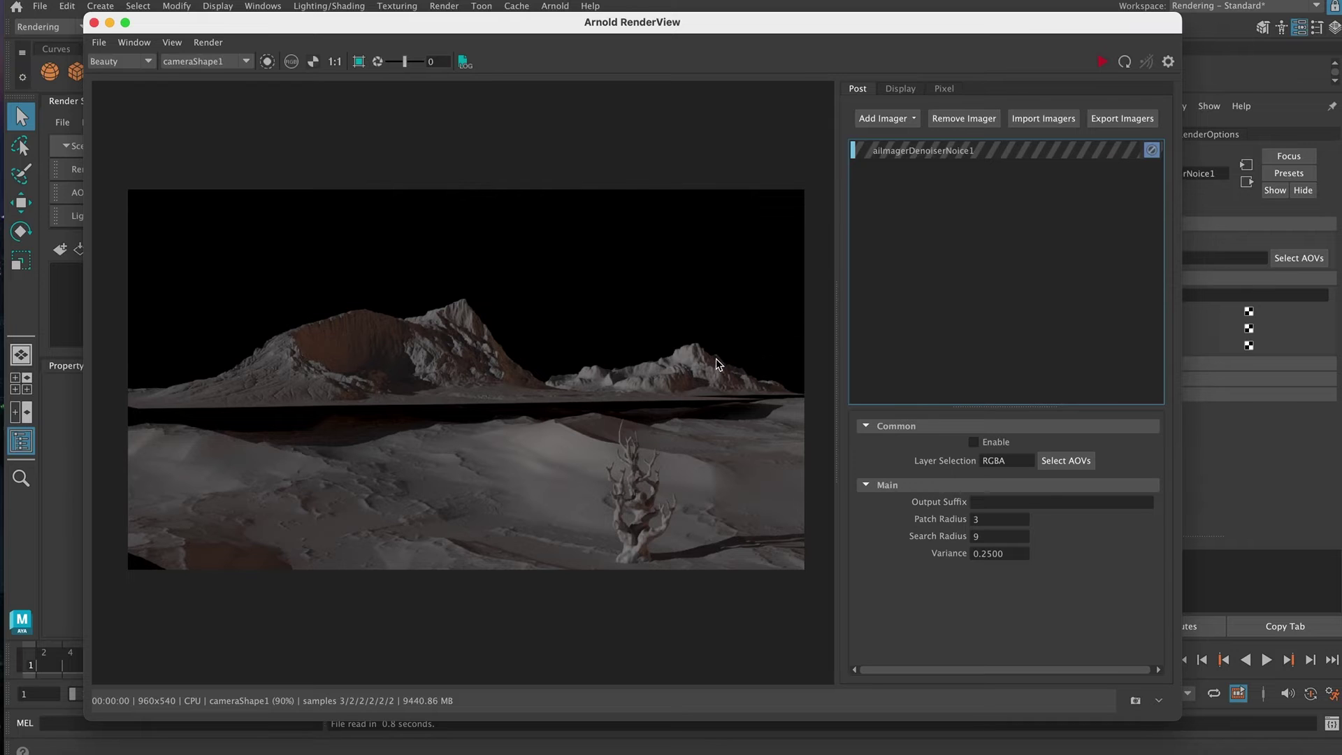
scroll(376, 360, up, 5)
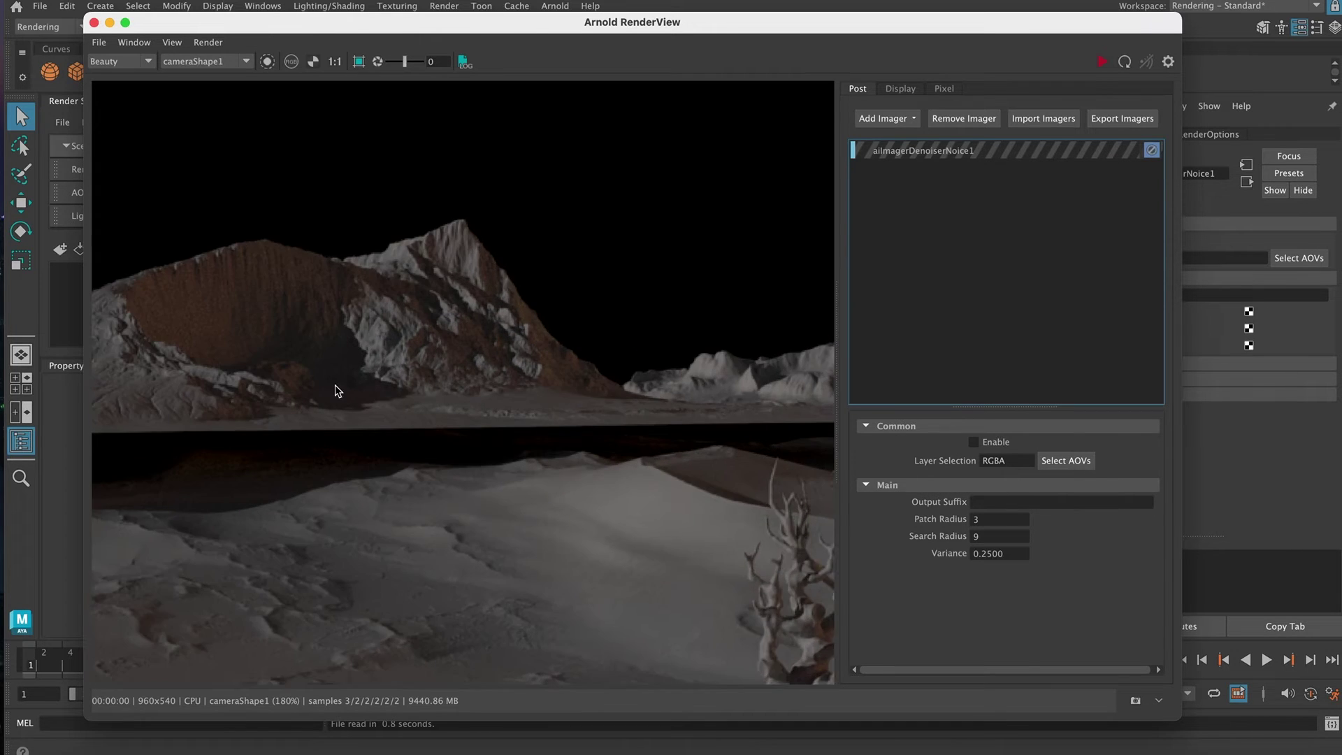
scroll(392, 377, up, 3)
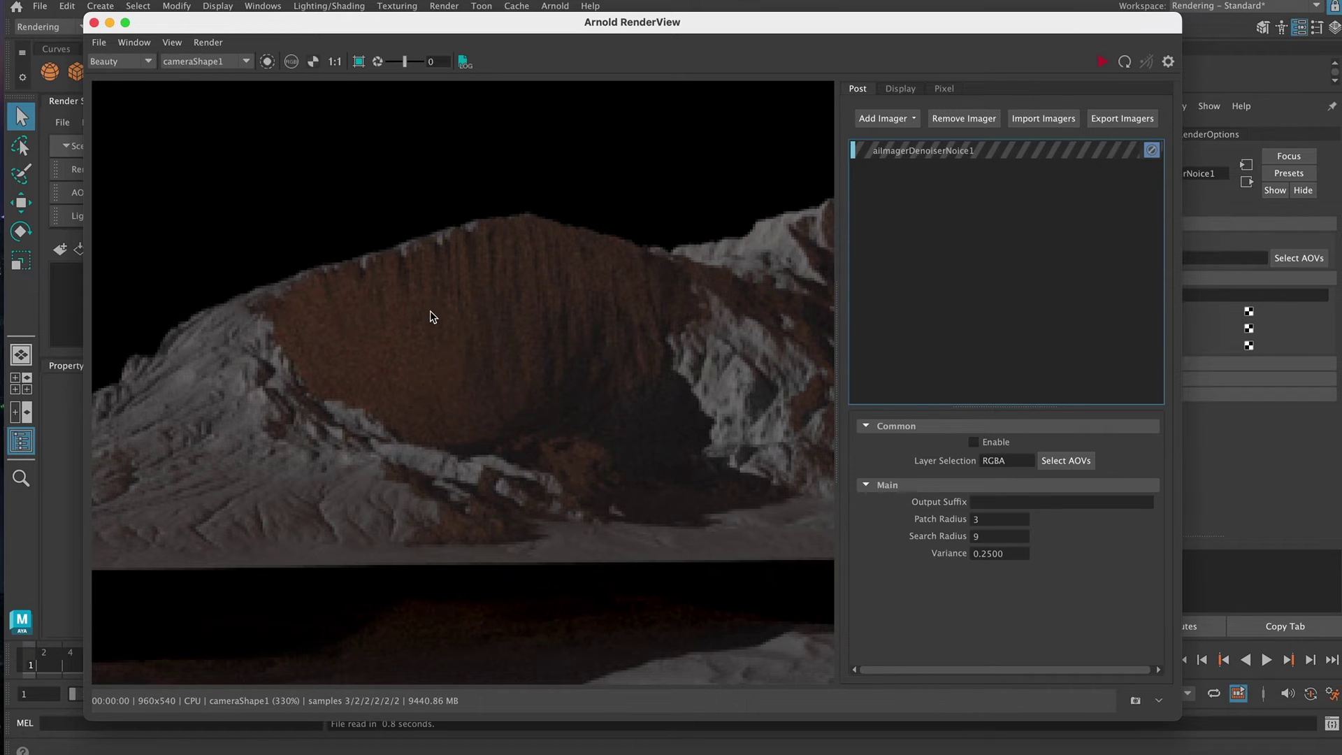
click(1118, 150)
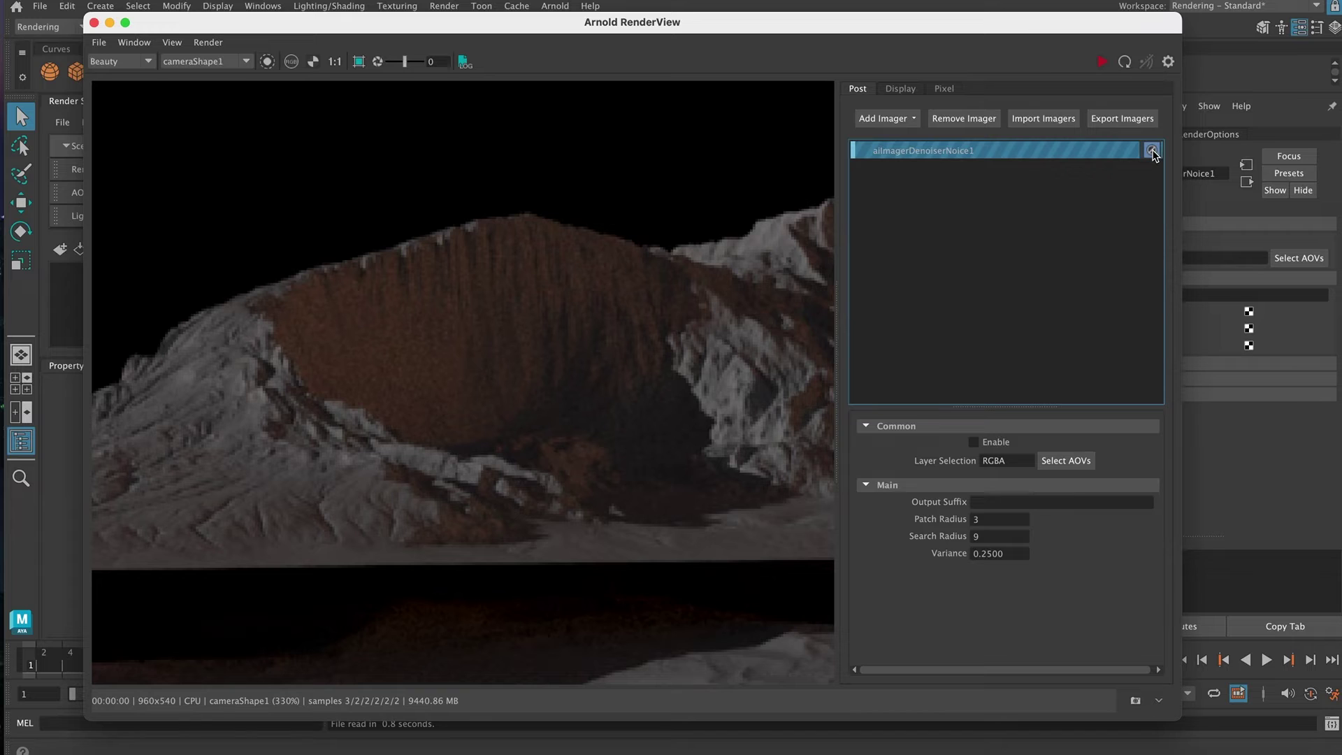
click(1152, 150)
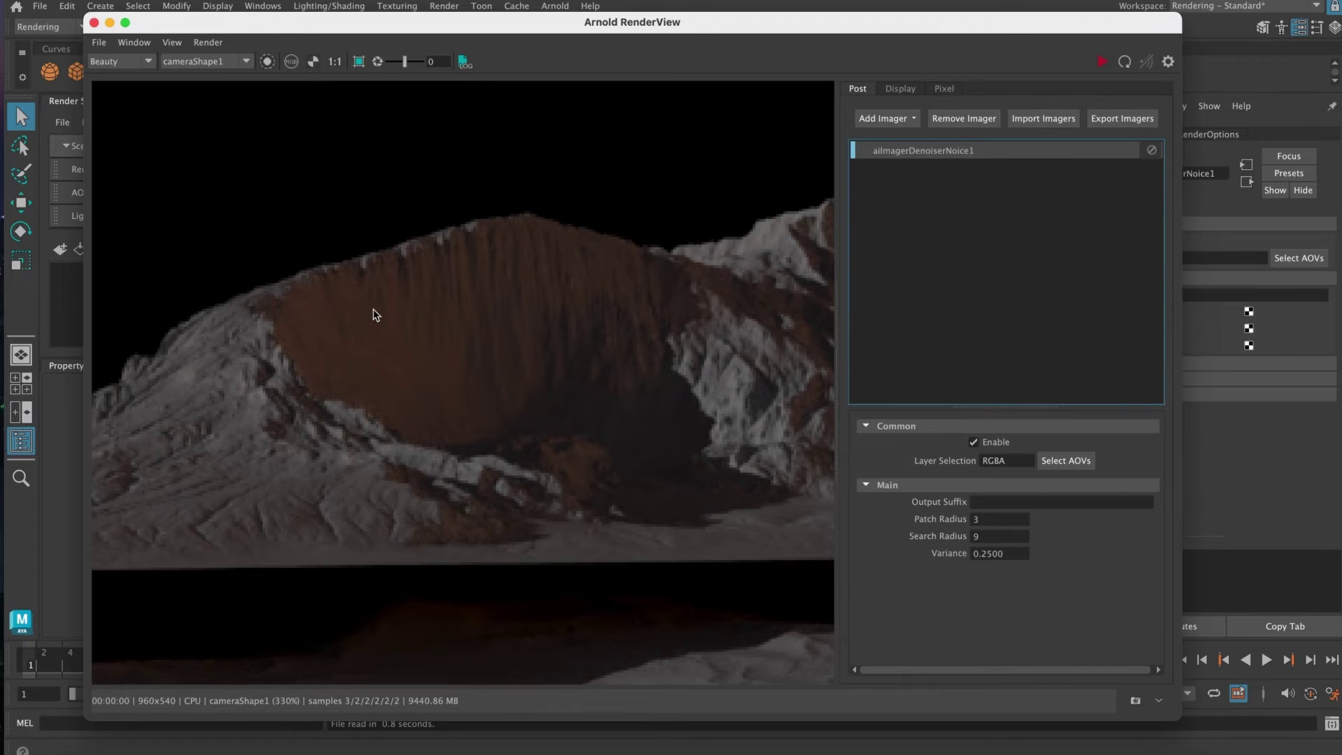
alt+right_drag(599, 309, 469, 405)
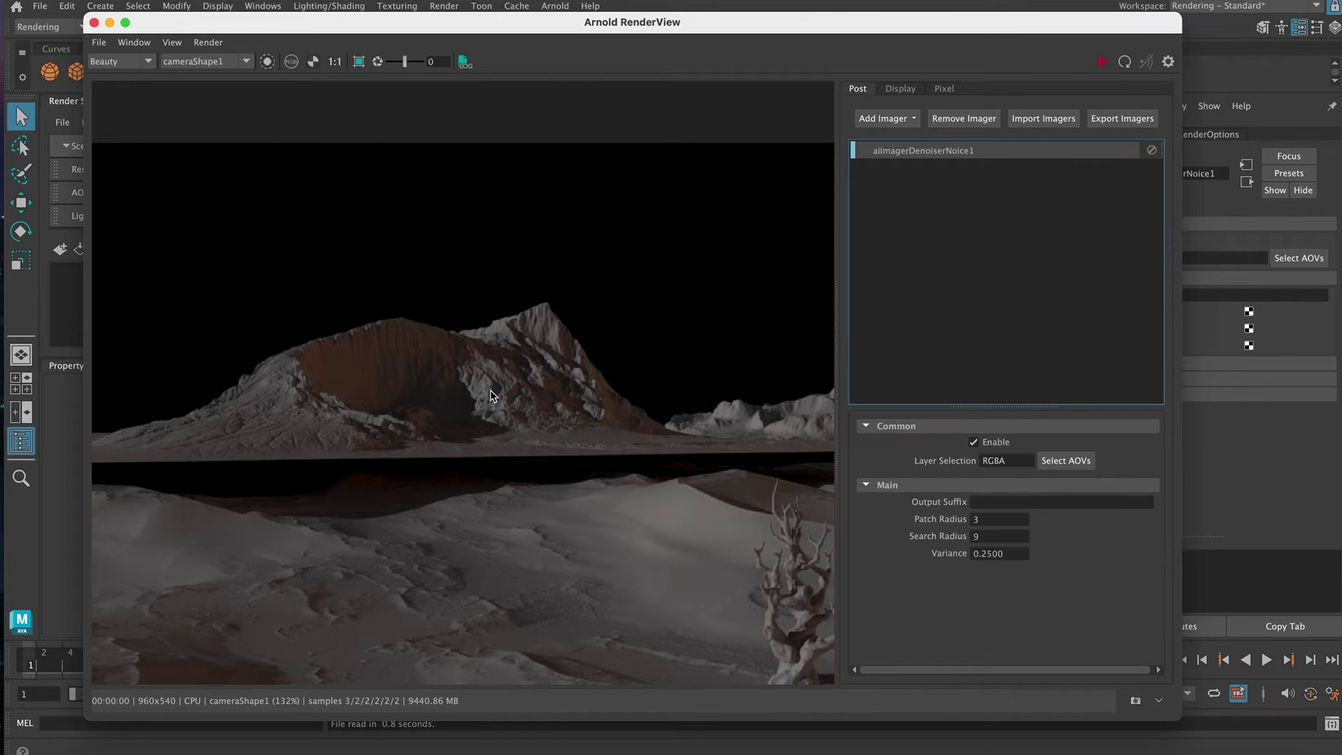
click(930, 150)
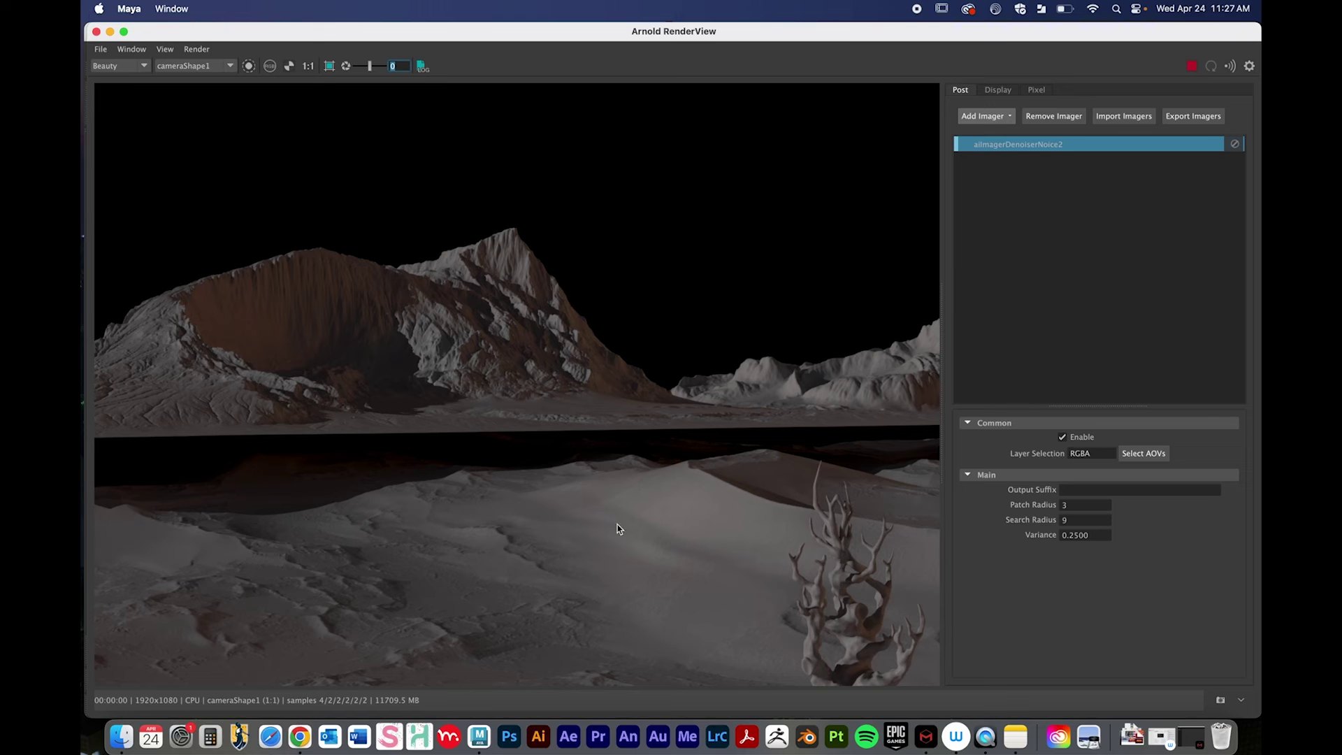
Close the RenderView, then check Render Settings' Arnold sampling (Camera AA 4) and close it.
click(97, 33)
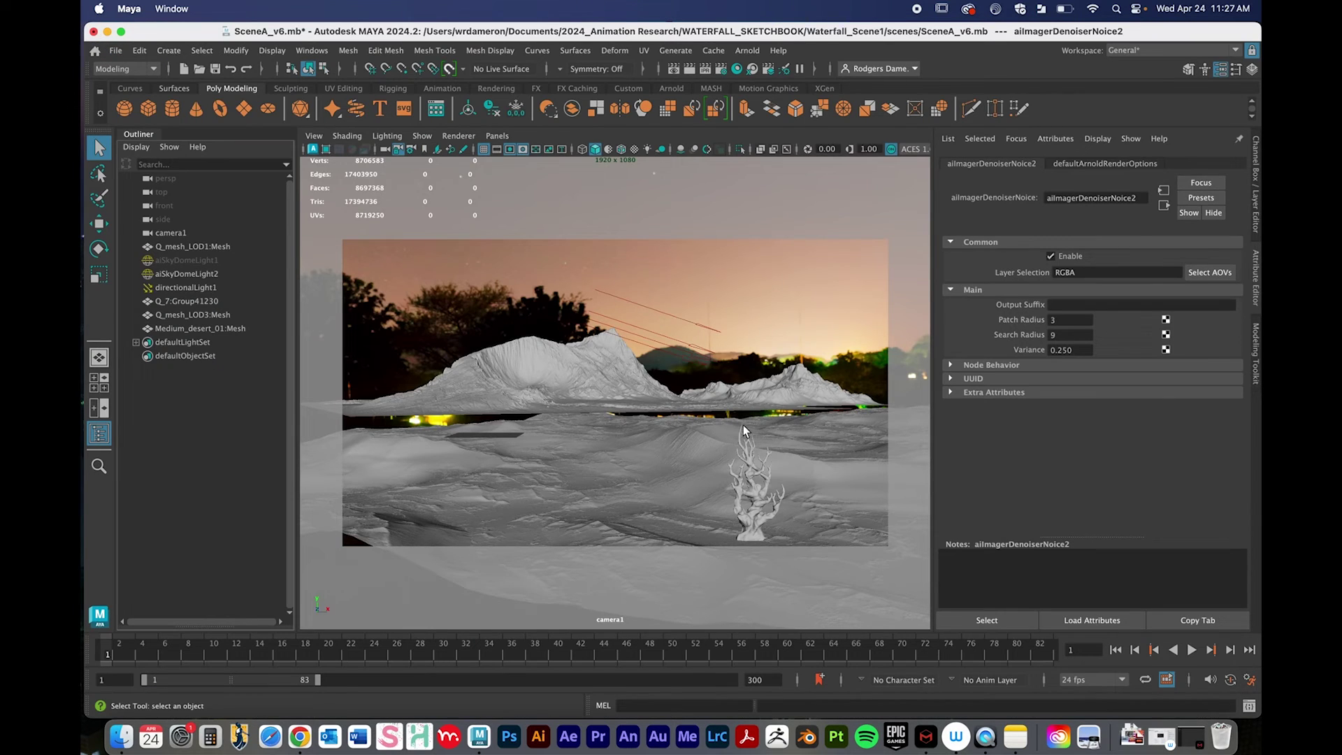
click(720, 69)
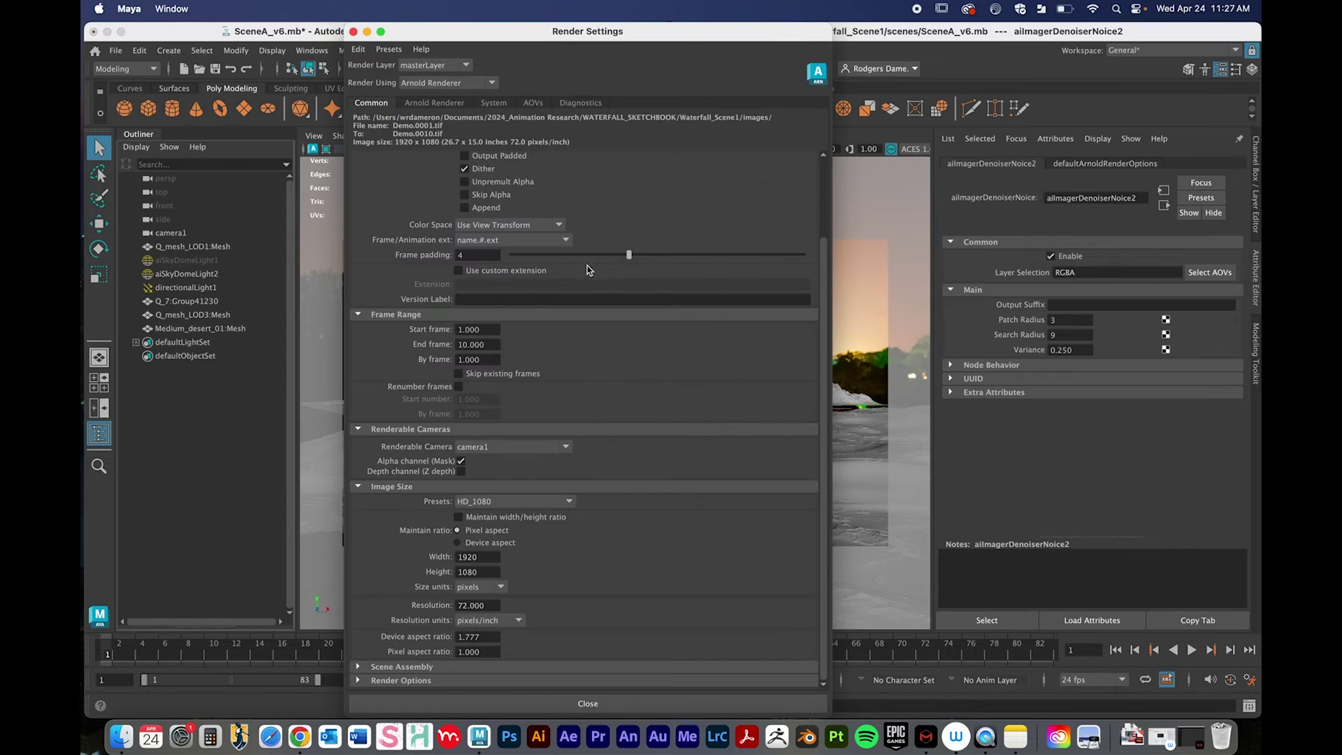
click(431, 103)
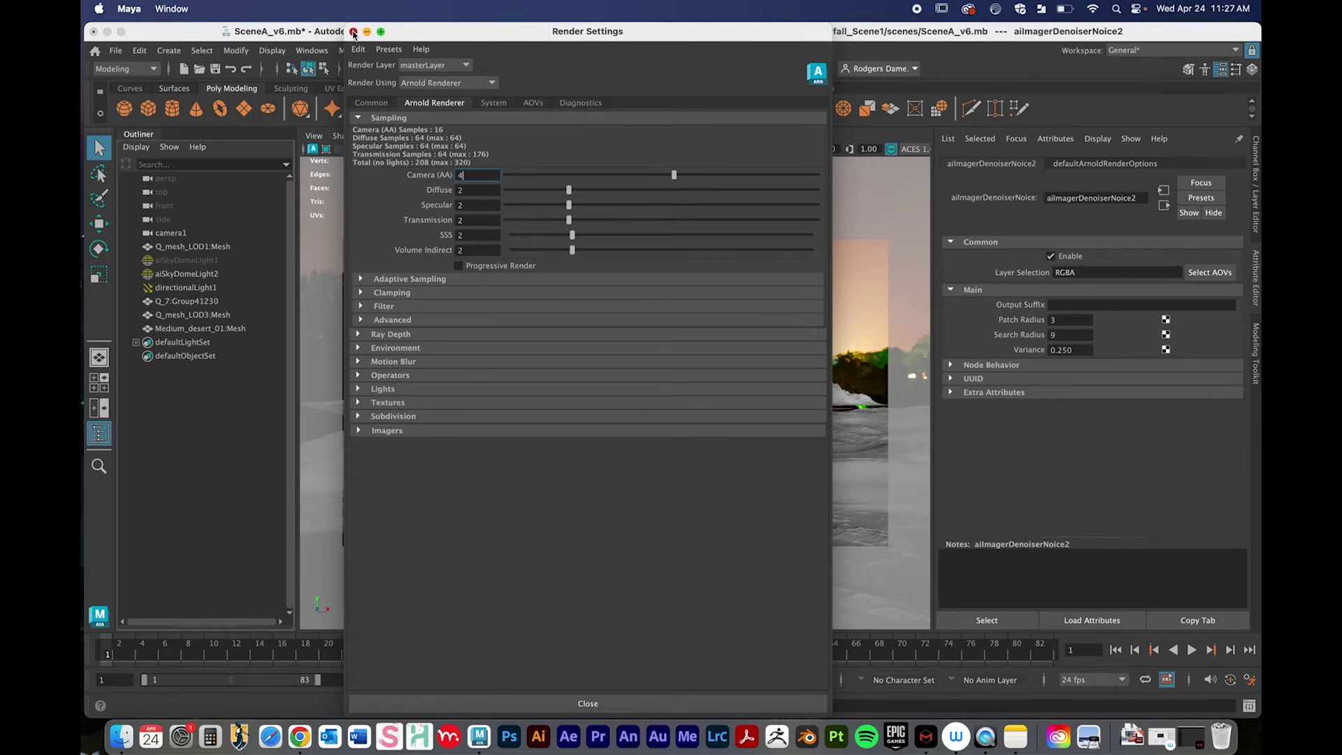
click(353, 31)
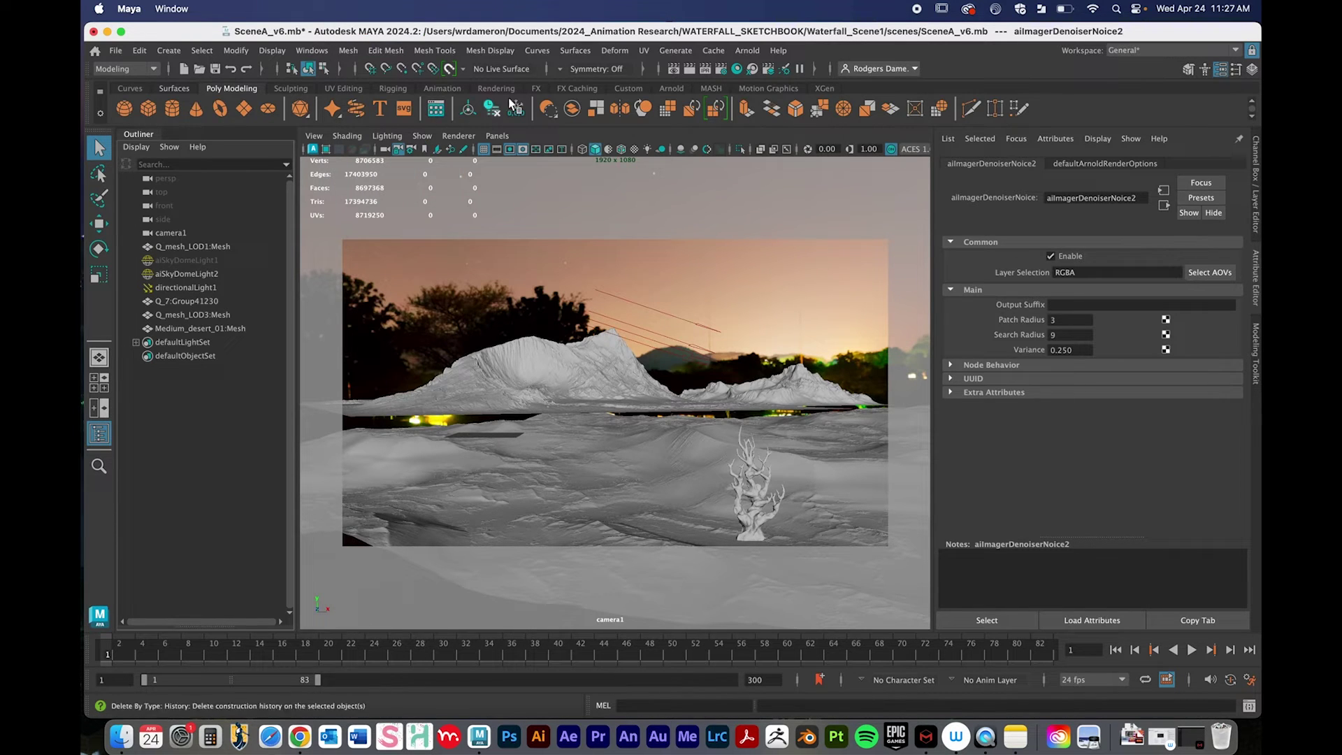
Render in the Arnold RenderView, add a Denoiser Noice imager, and close the RenderView.
click(690, 68)
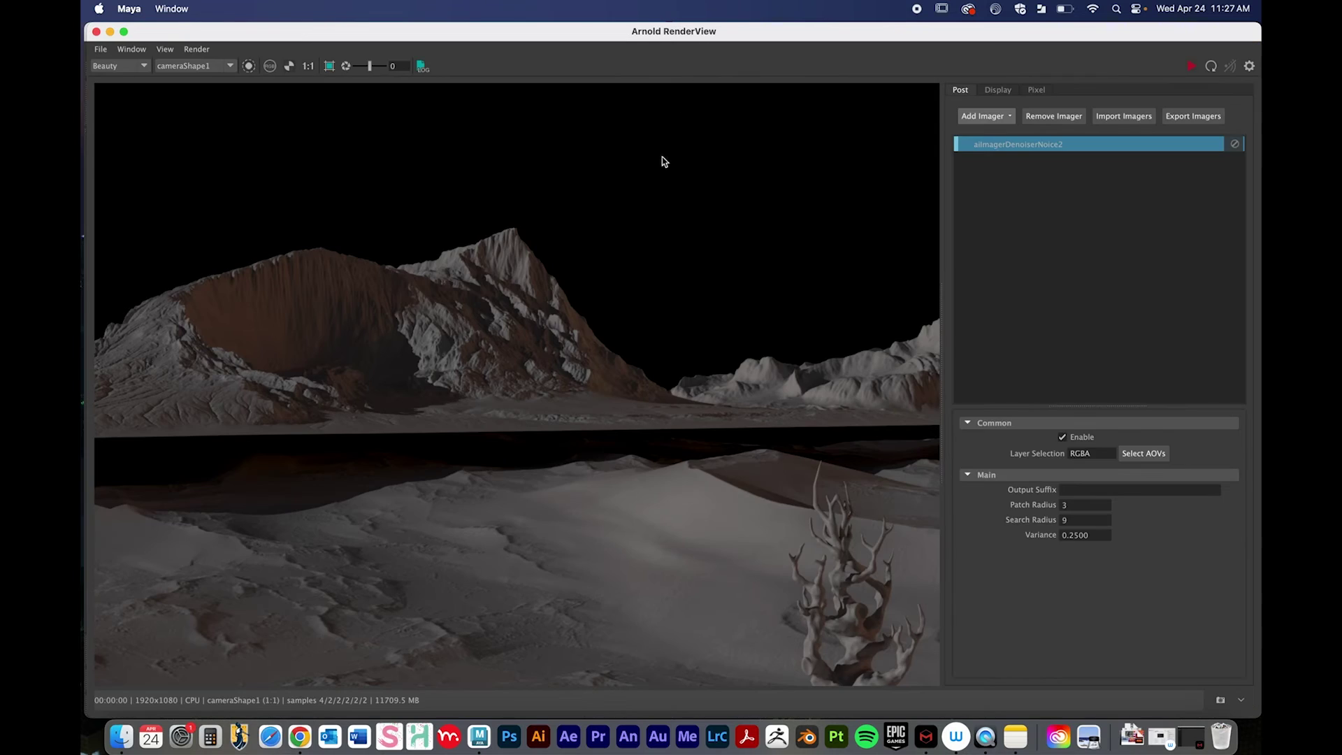
click(144, 50)
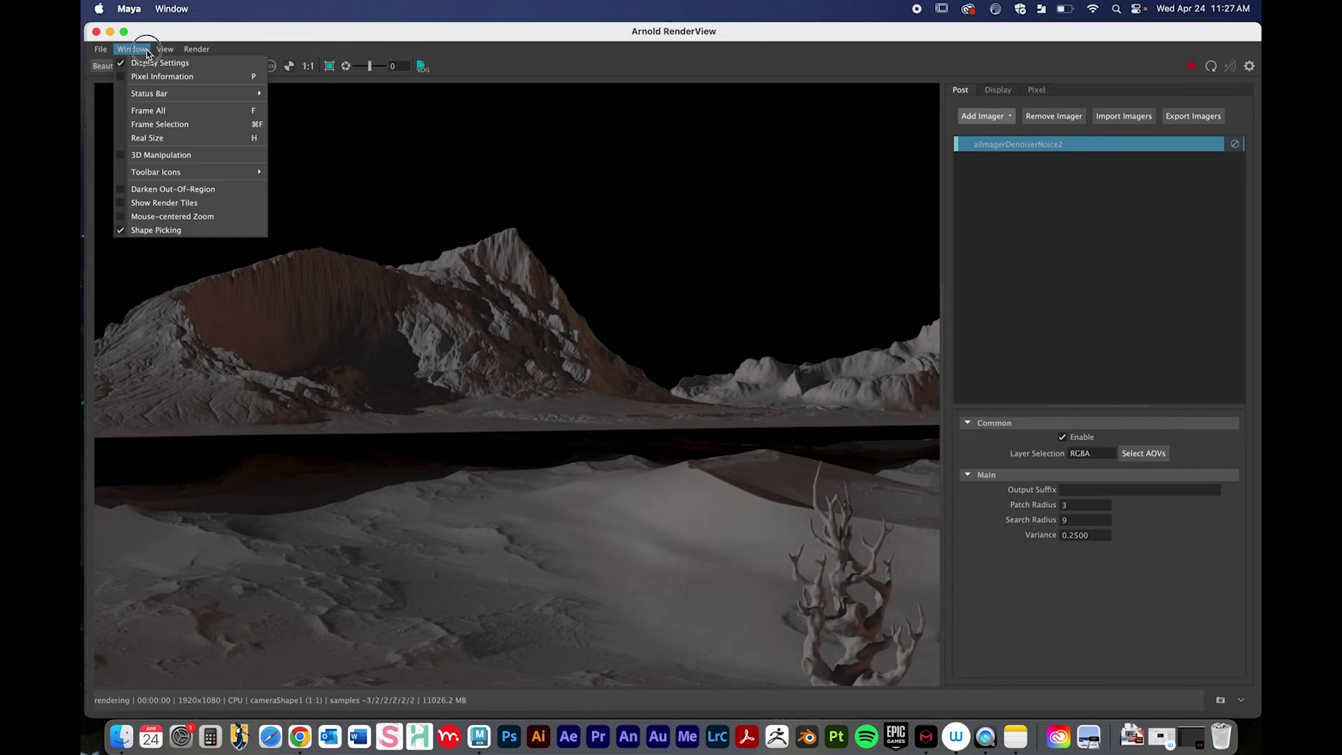
click(1045, 197)
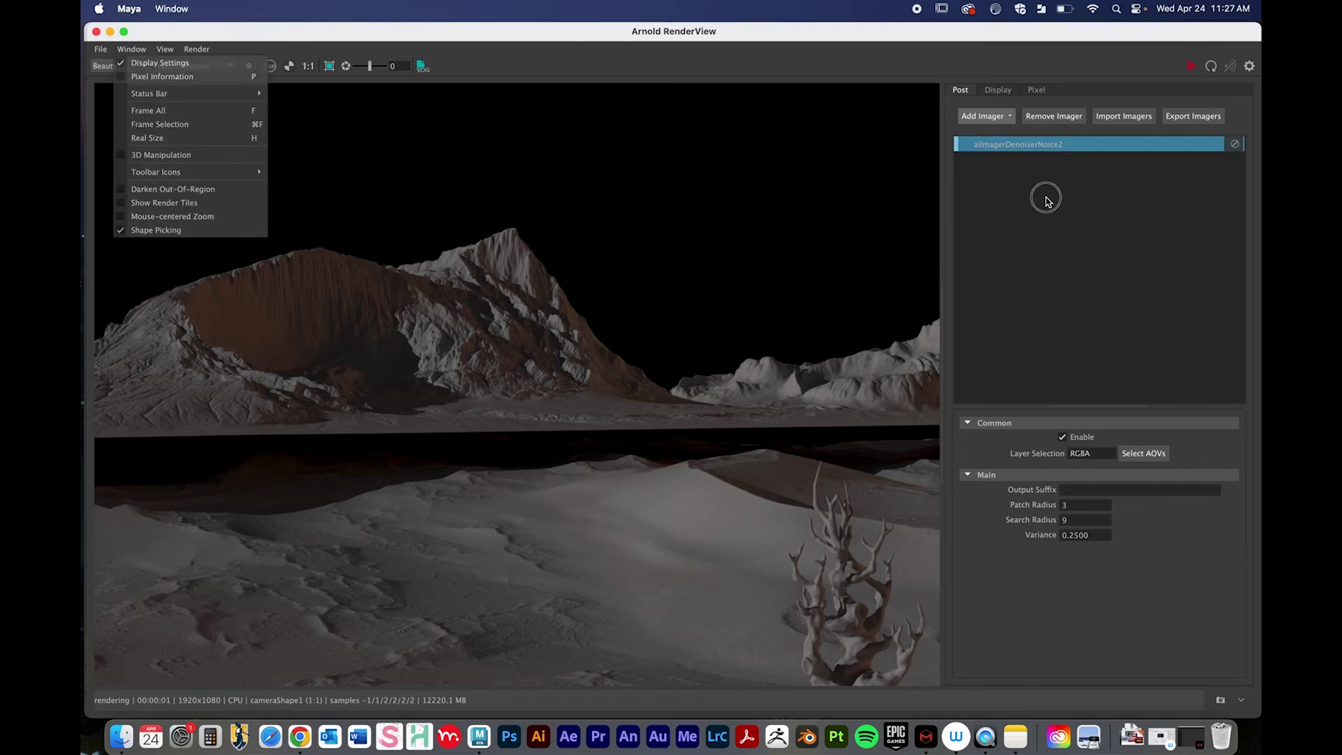
click(999, 117)
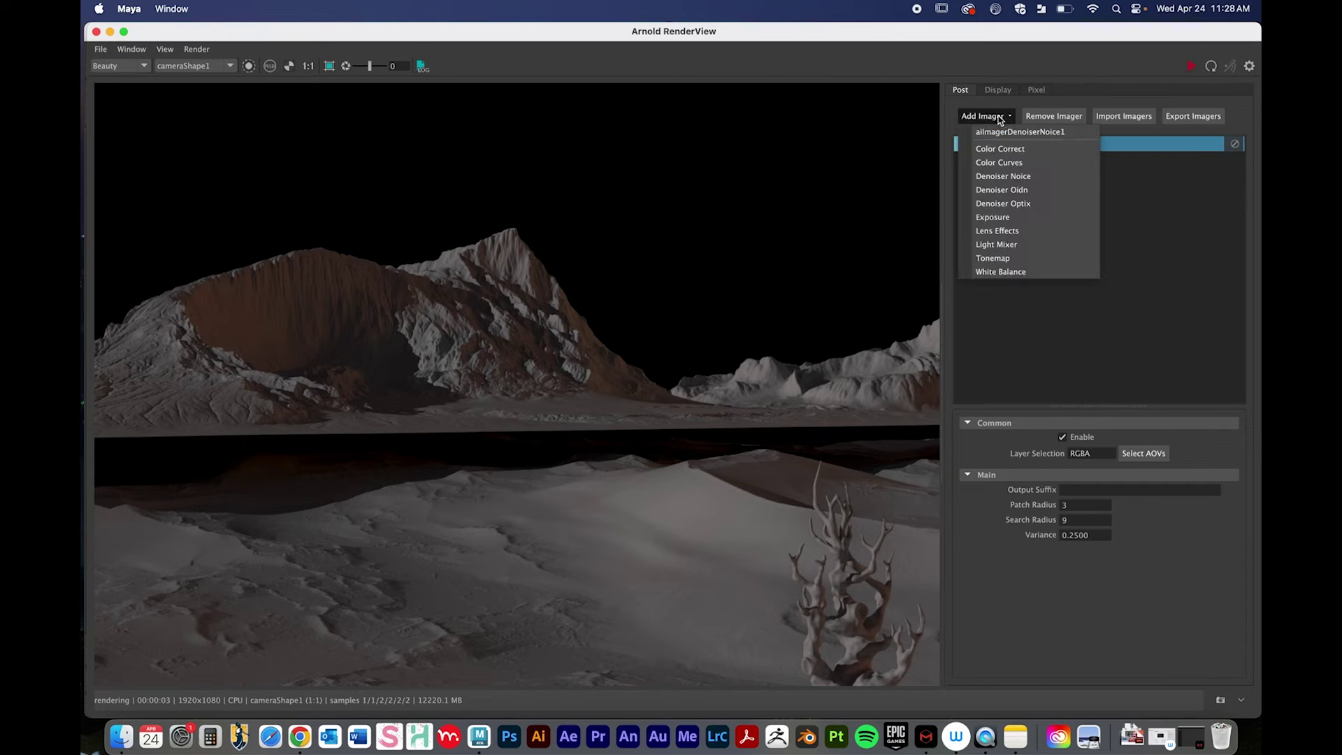
click(1023, 179)
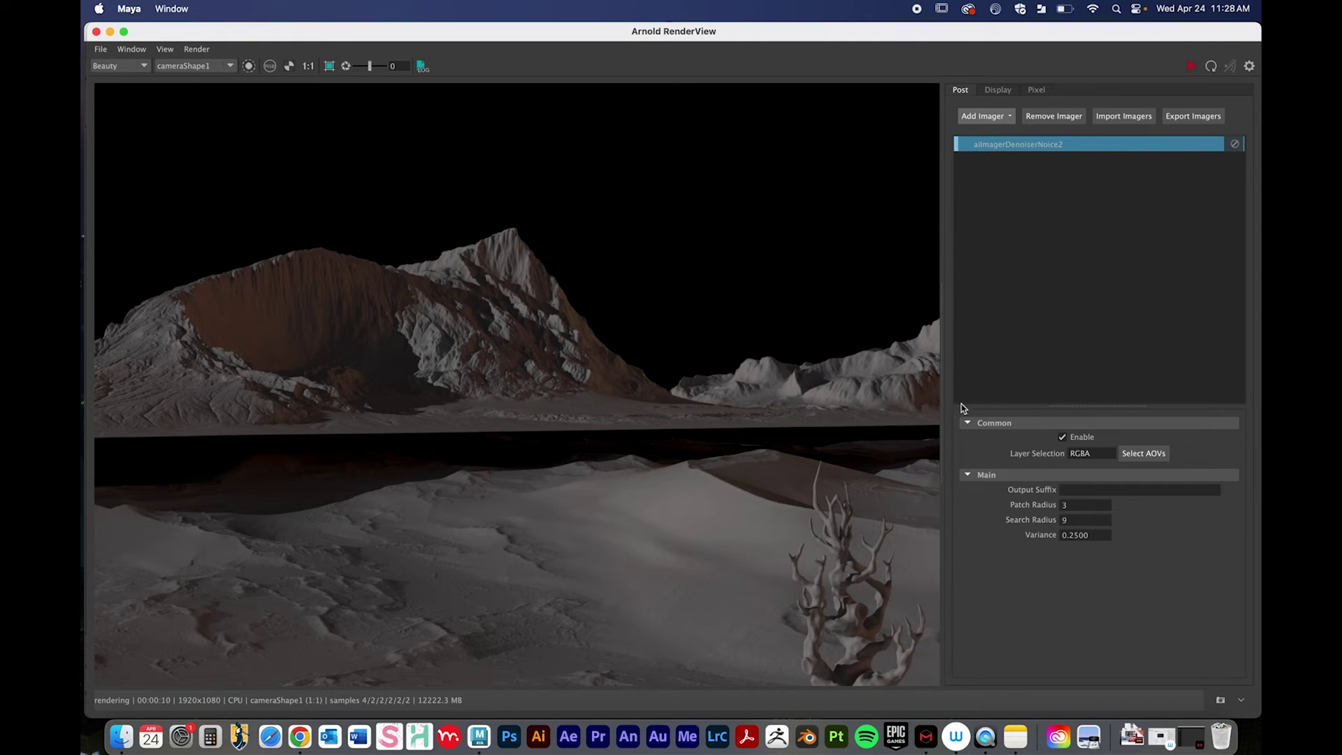
click(95, 31)
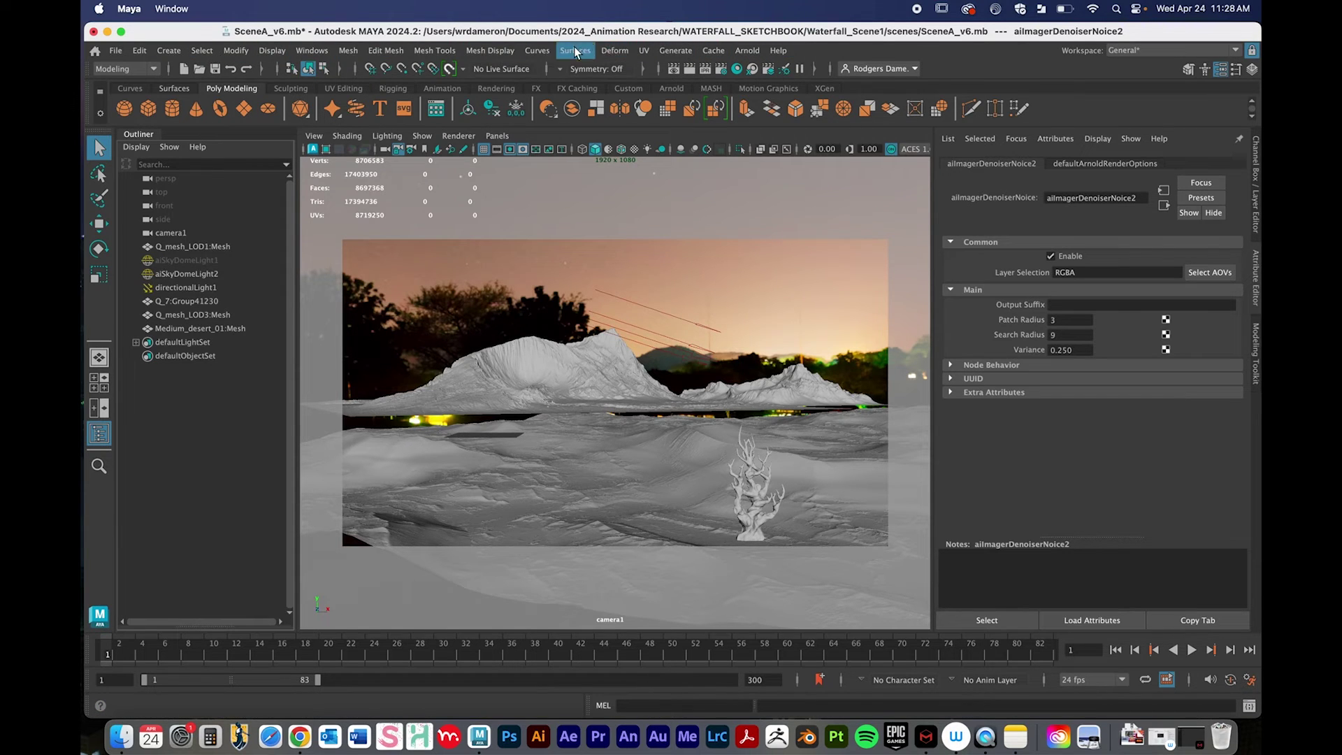
Switch the workspace from General to Rendering – Standard.
click(1161, 51)
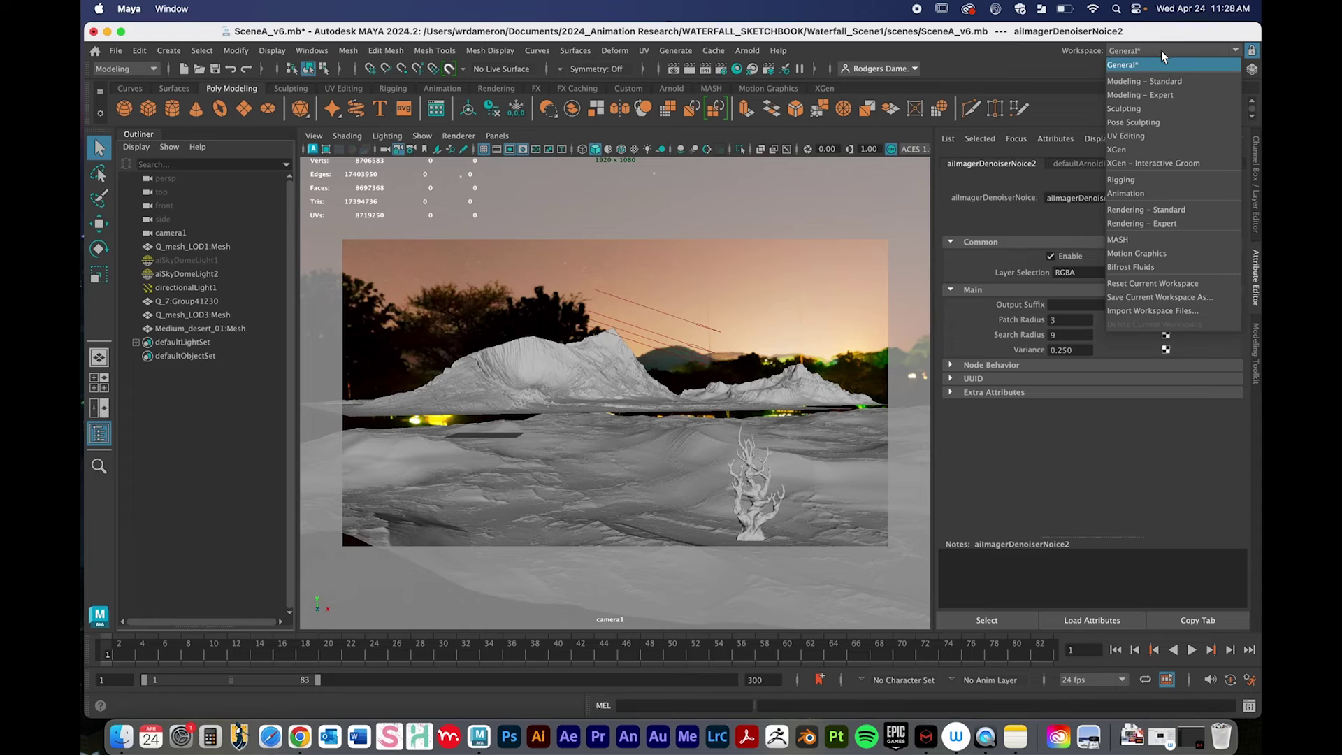
click(970, 68)
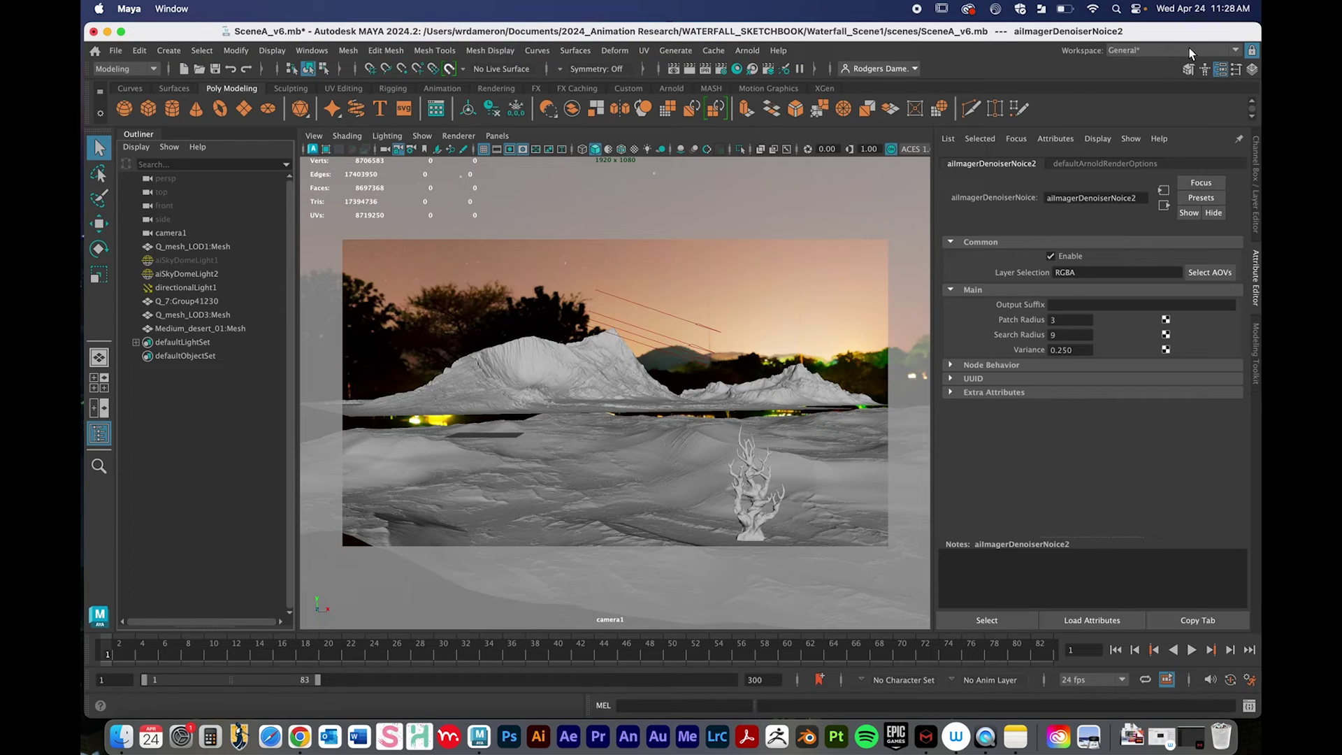
click(1146, 52)
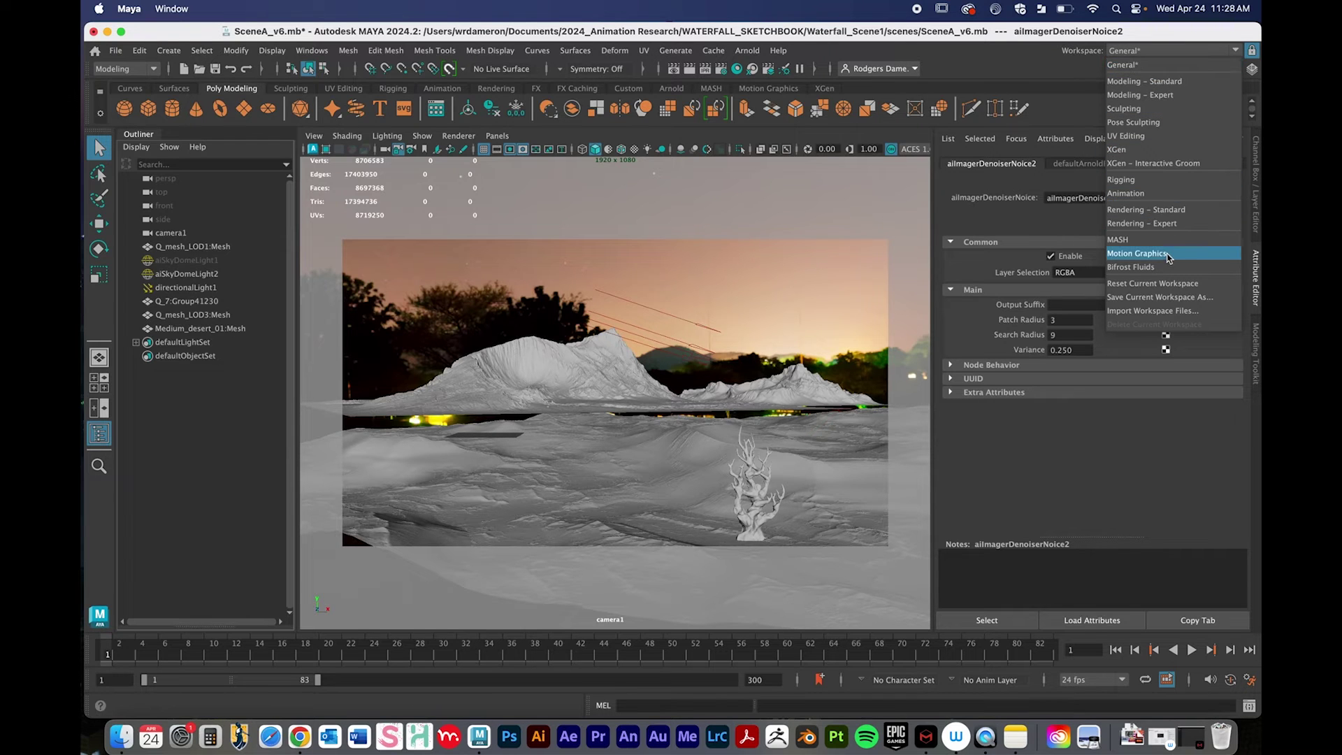
click(1171, 211)
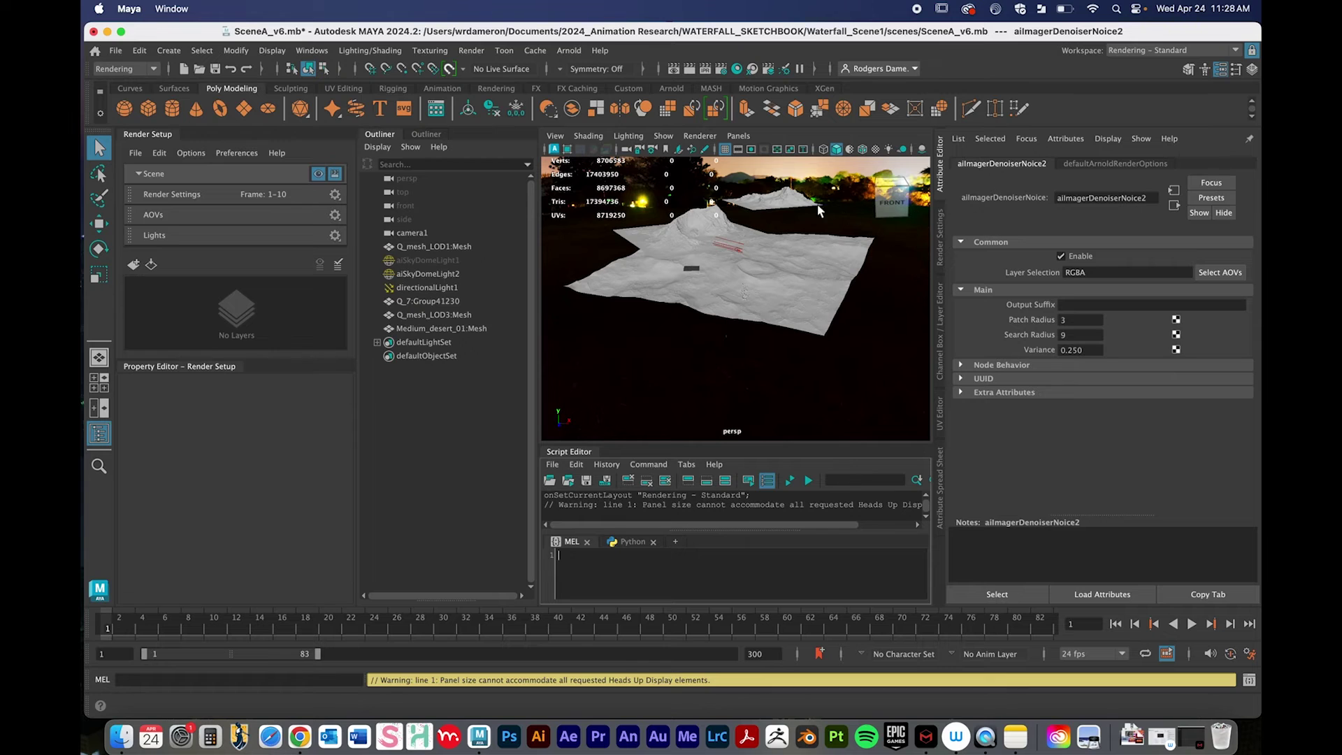
Render the frames 1–10 sequence from camera1 with Render Sequence.
click(466, 53)
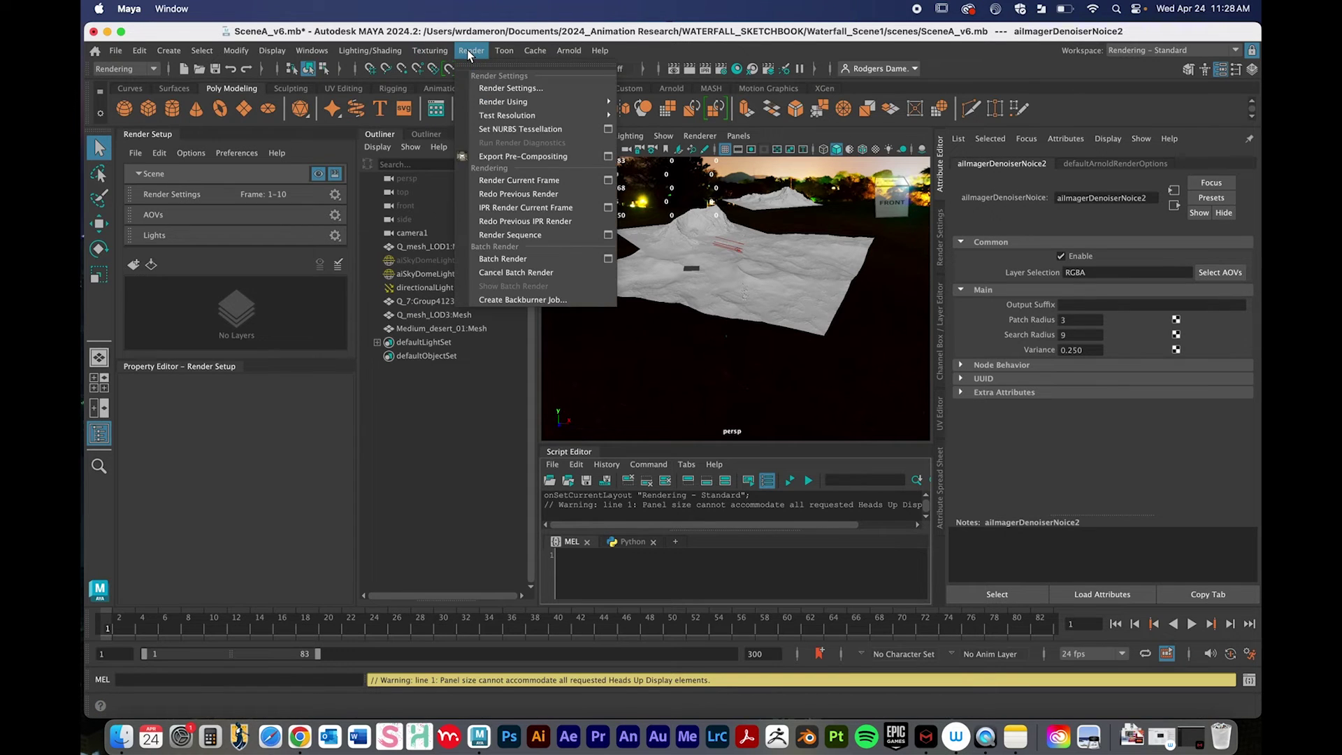
click(467, 53)
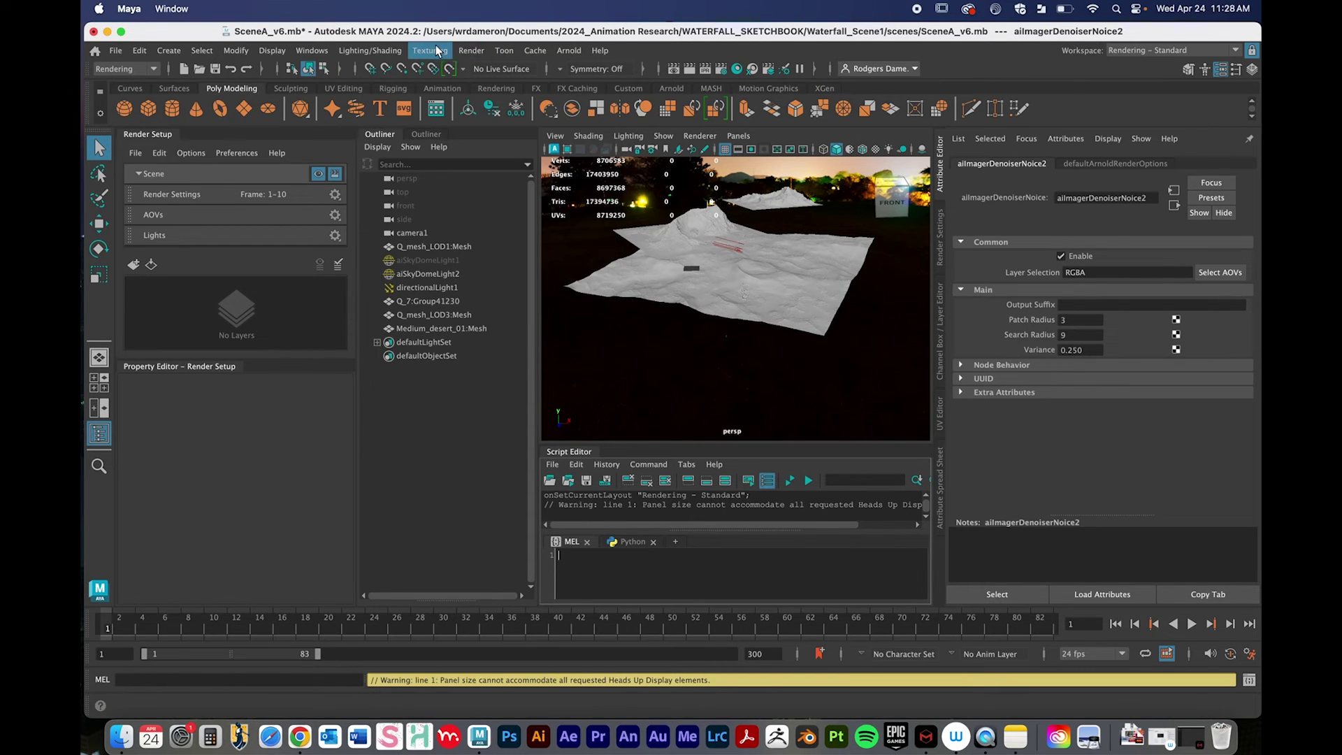
click(480, 54)
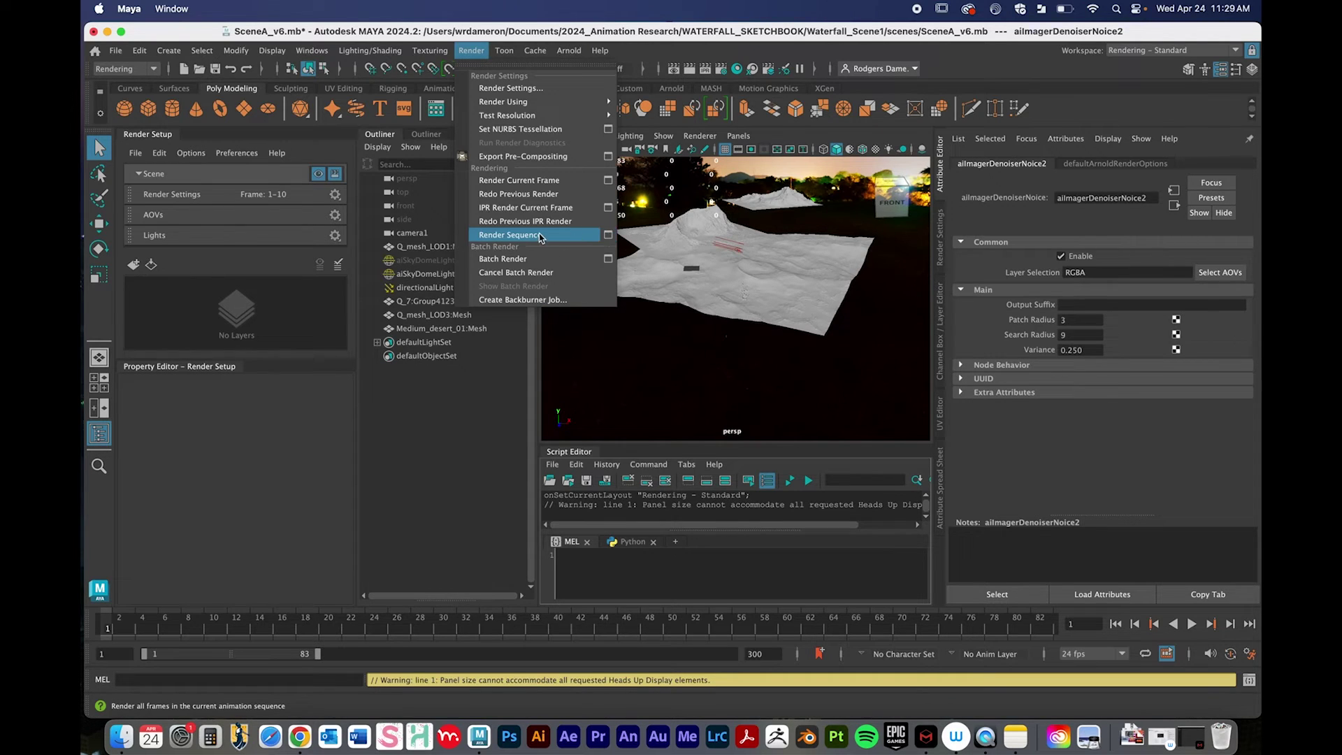
click(608, 238)
drag(691, 153, 614, 144)
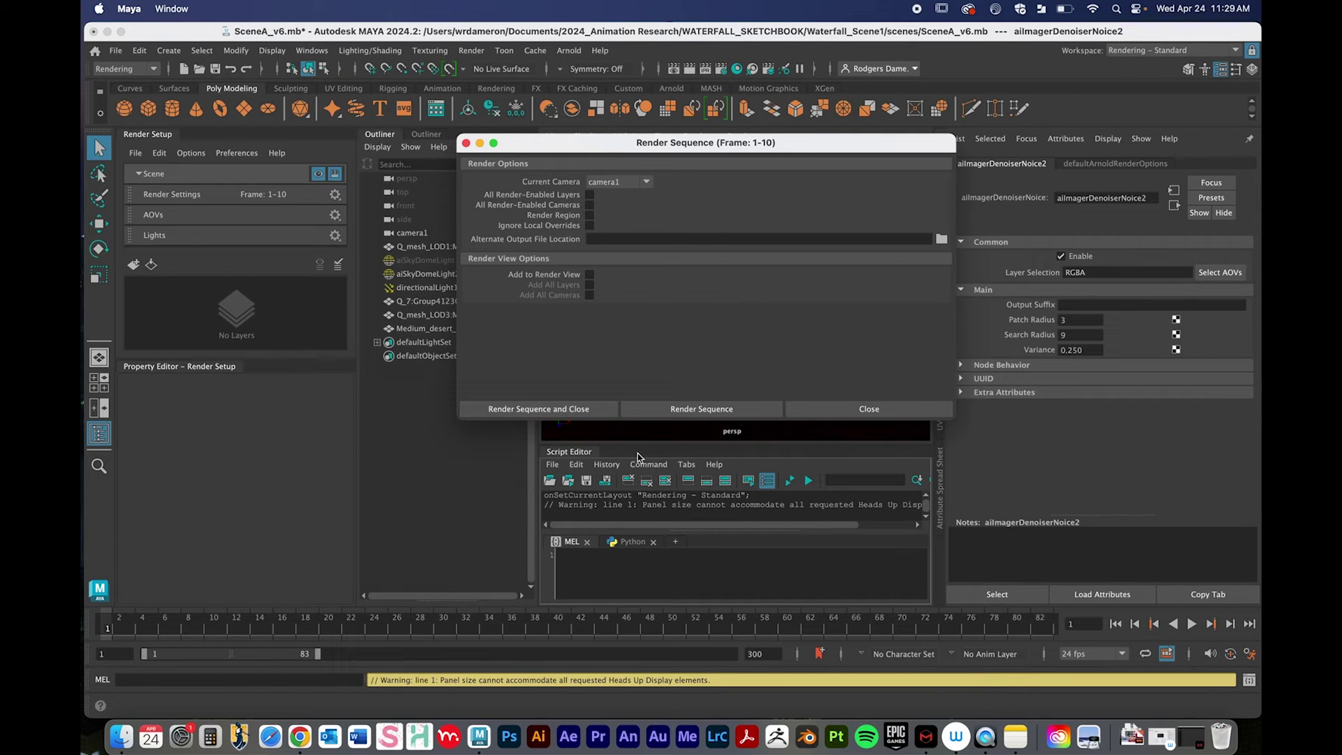
click(577, 411)
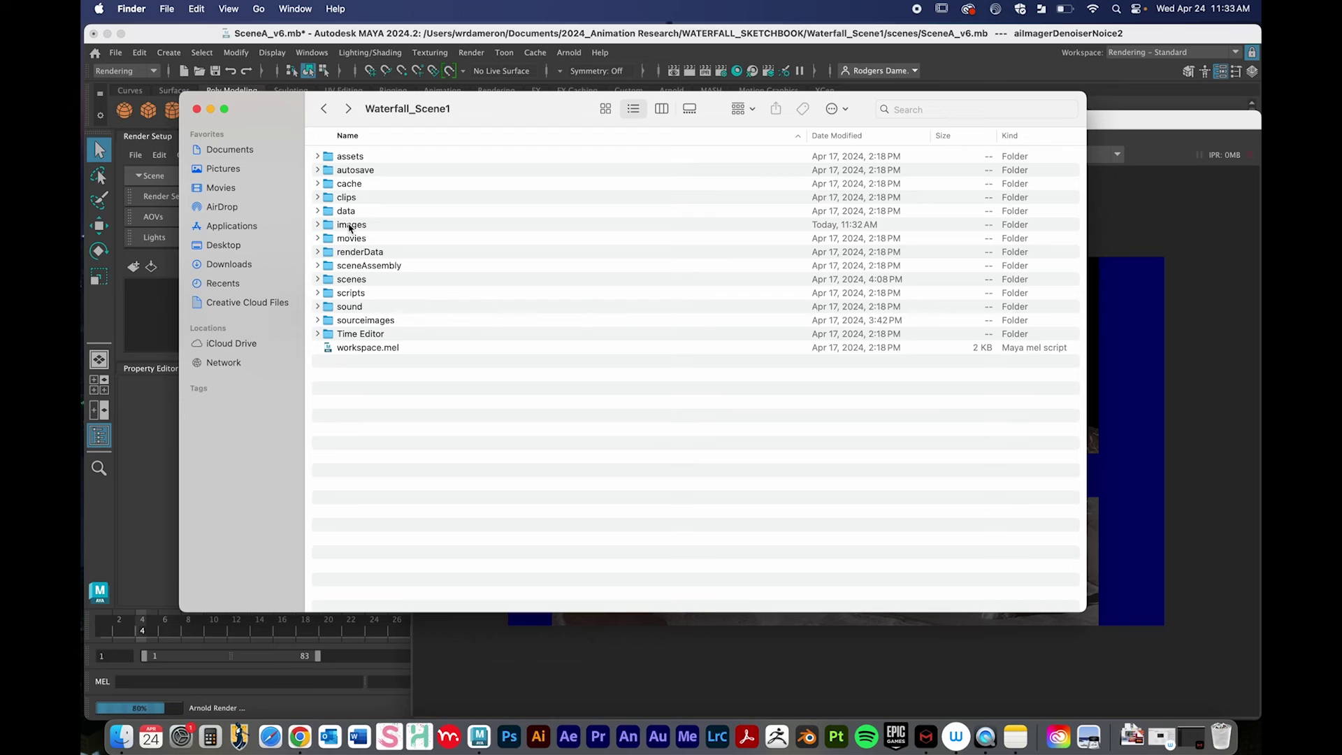
In the images folder, select Demo.0001.tif and Quick Look it.
double_click(350, 226)
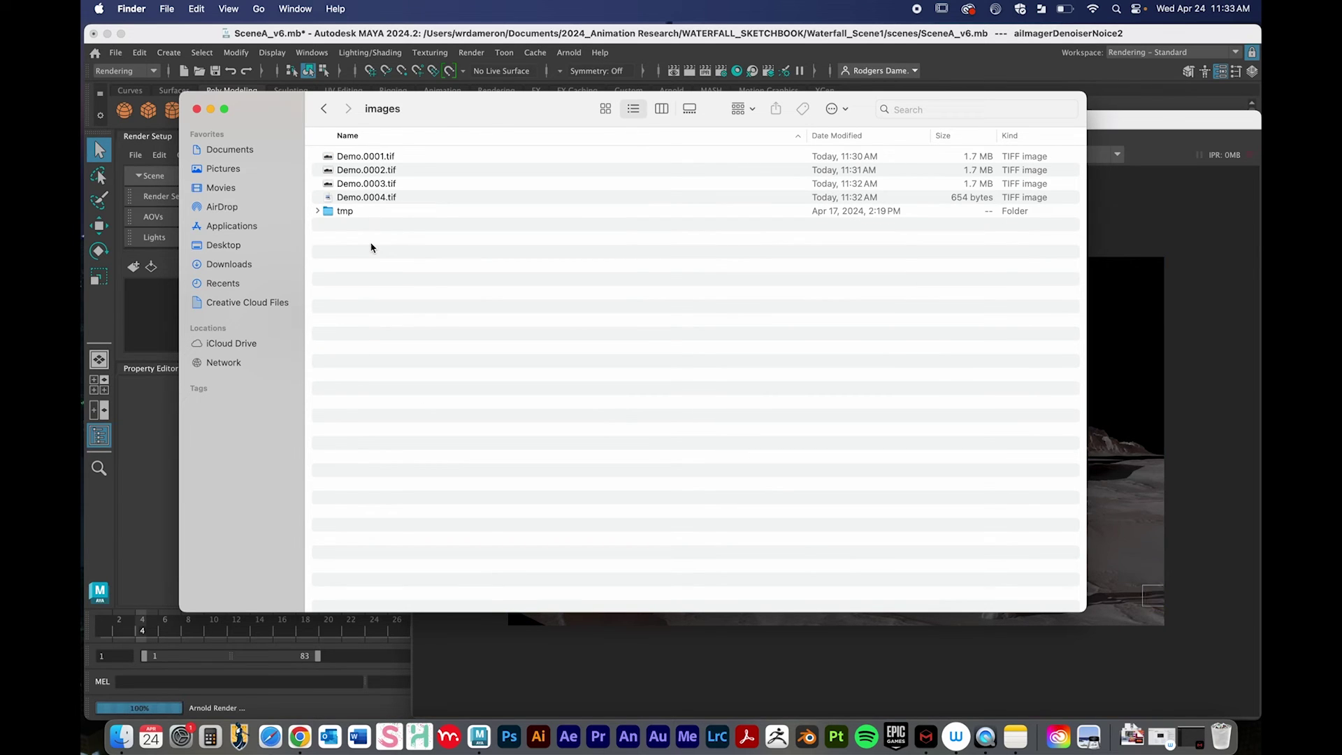
click(354, 157)
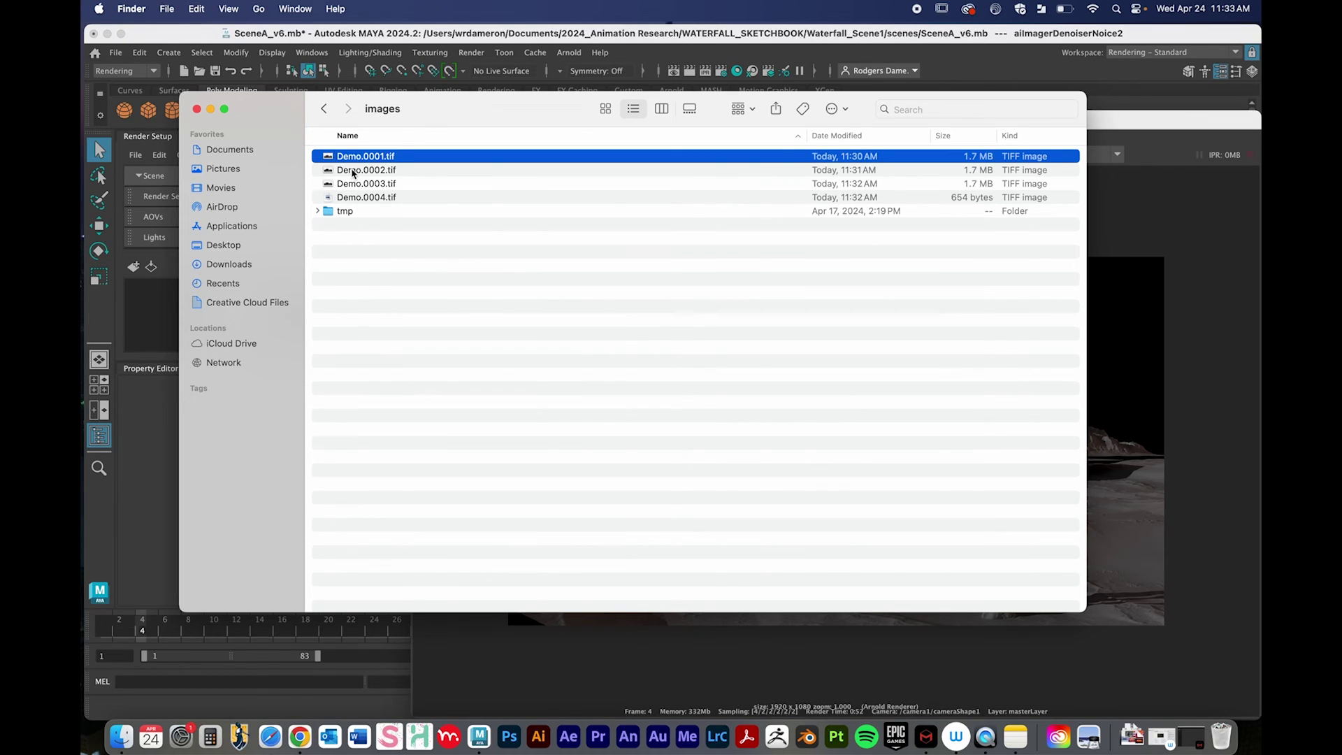
key(space)
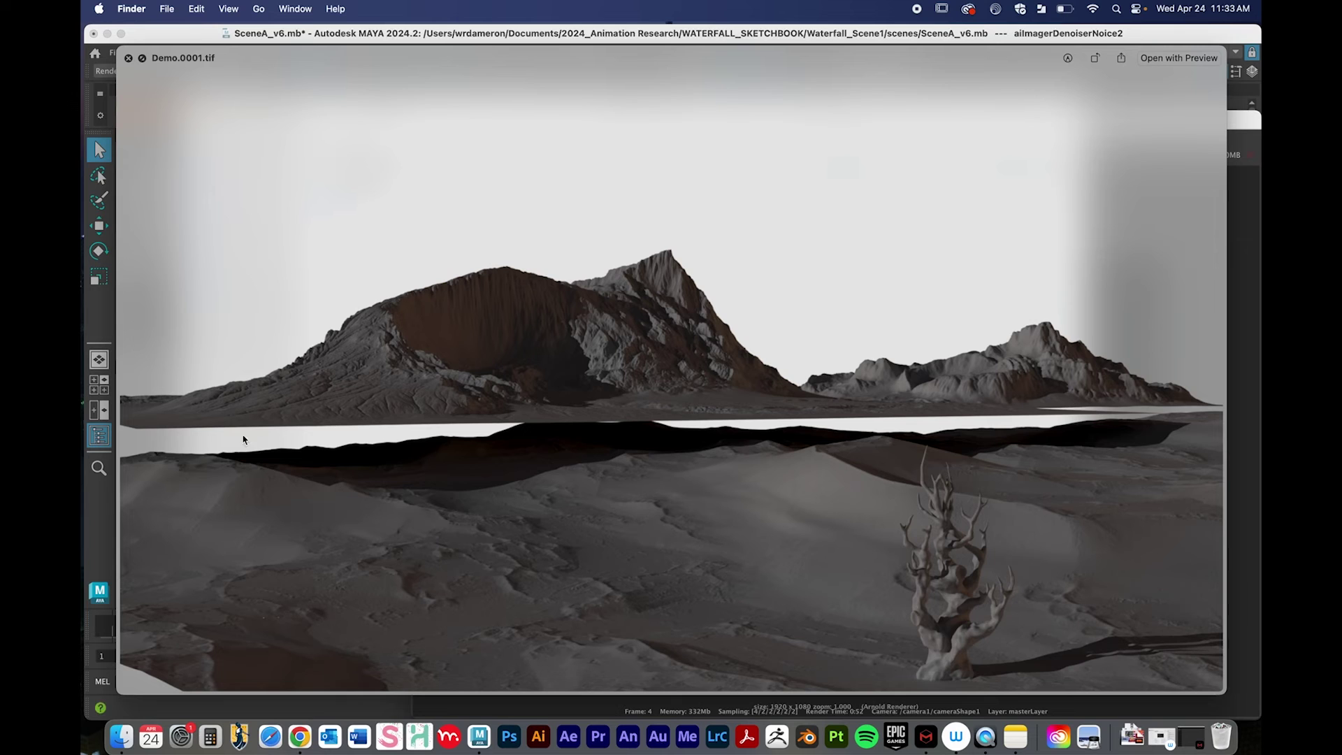
Close the Quick Look preview of the Demo.0001.tif desert render.
key(space)
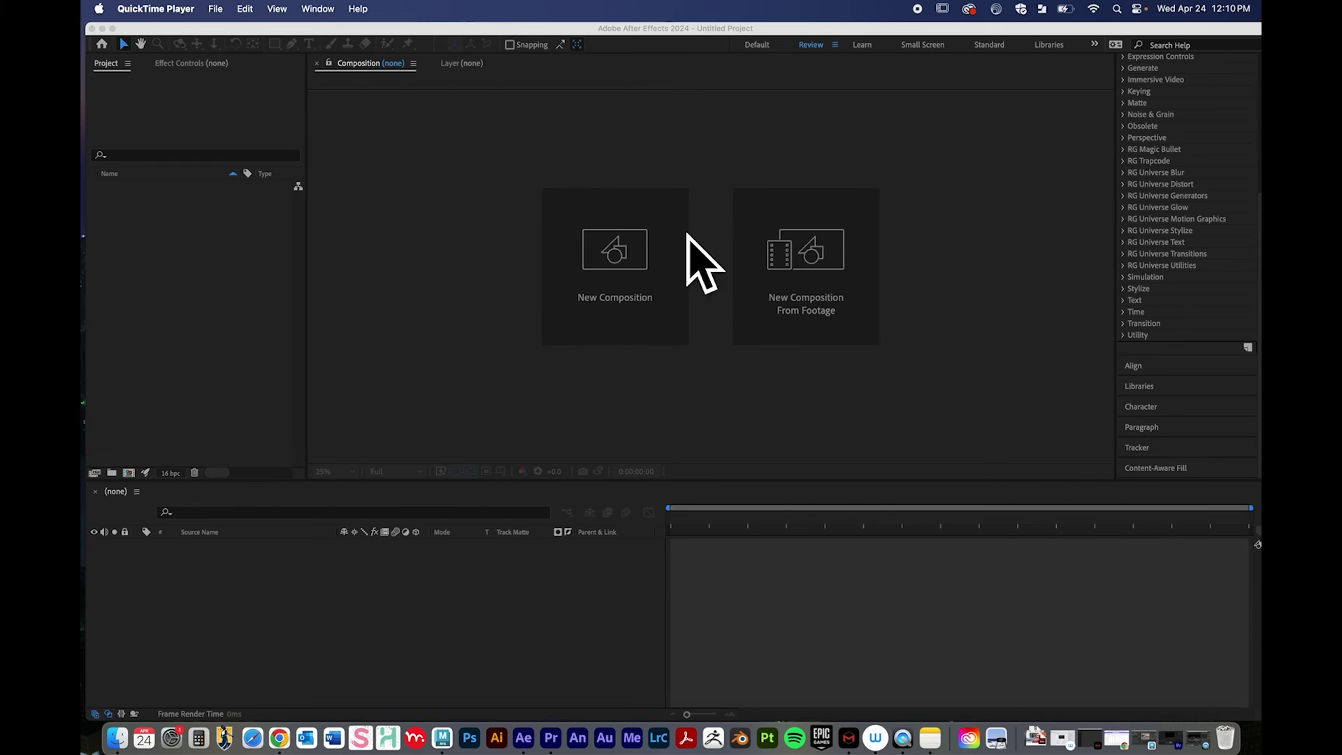
Switch to After Effects and bring up File > Import > File.
click(108, 202)
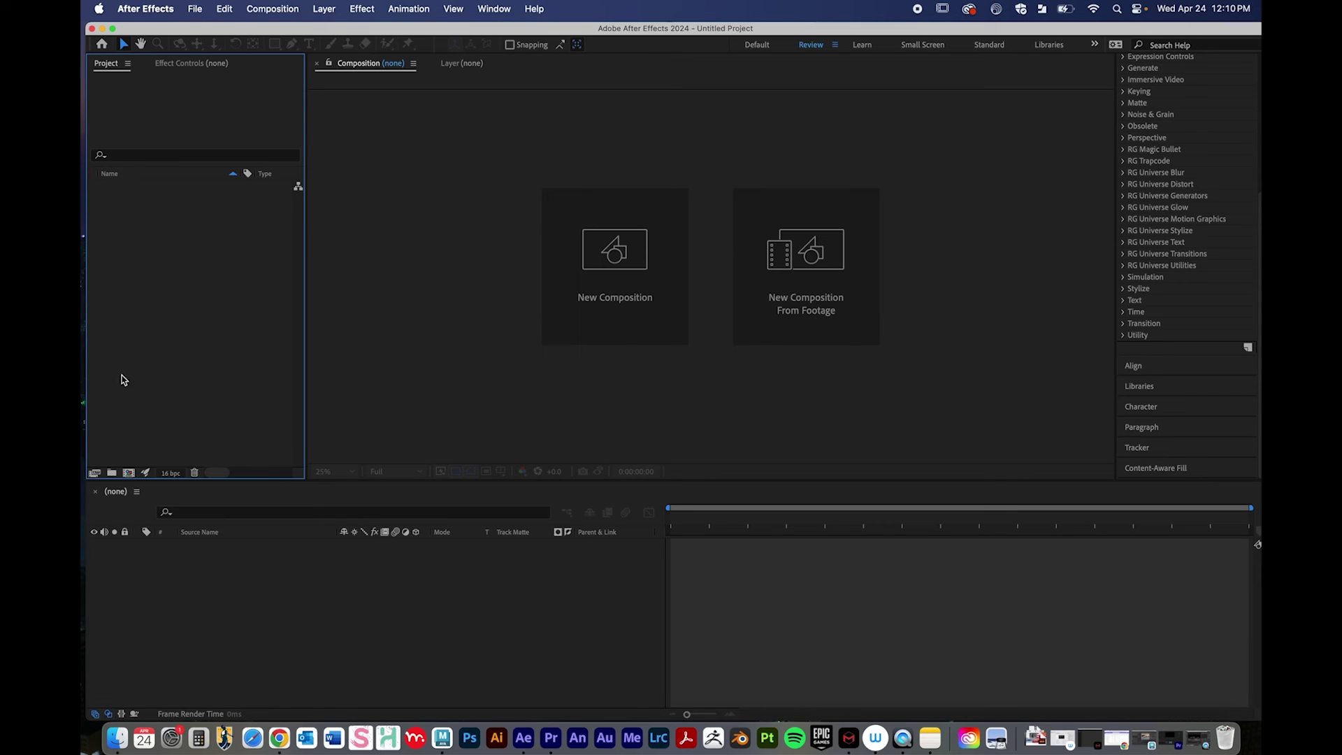
click(194, 8)
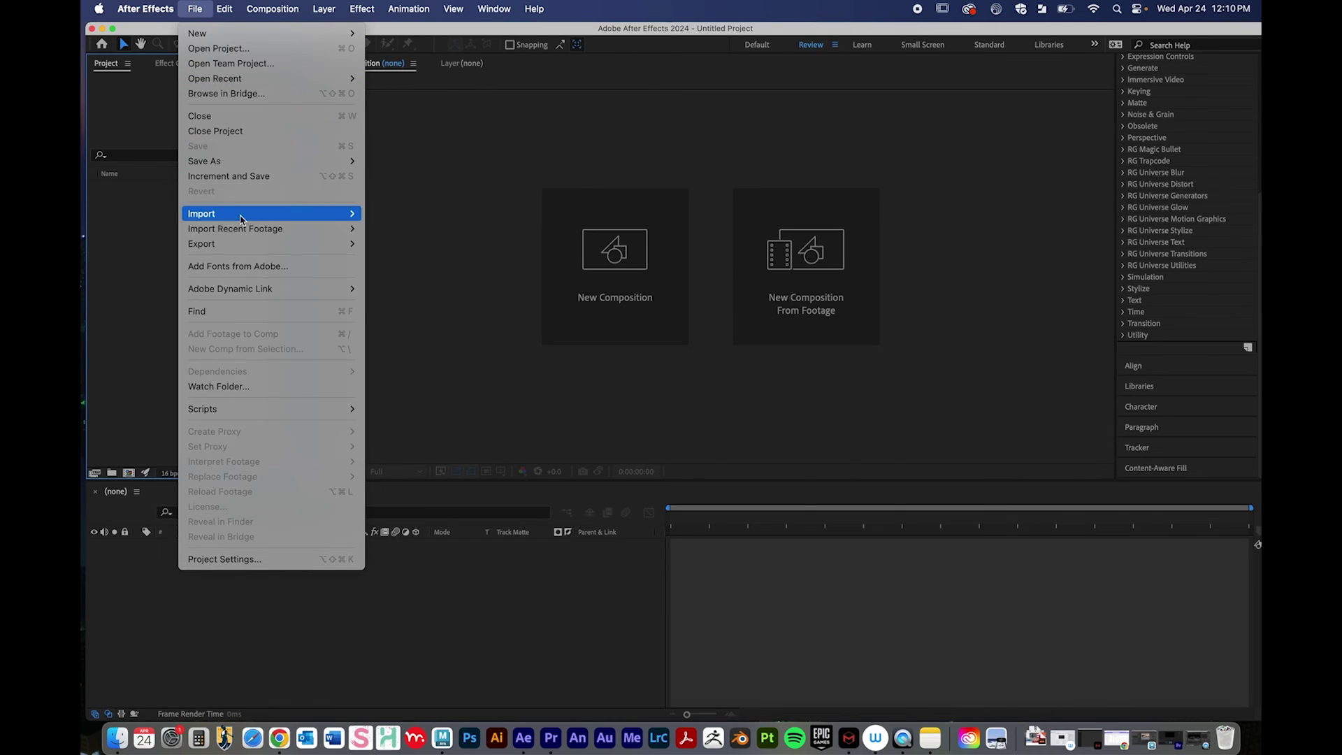
mouse_move(249, 214)
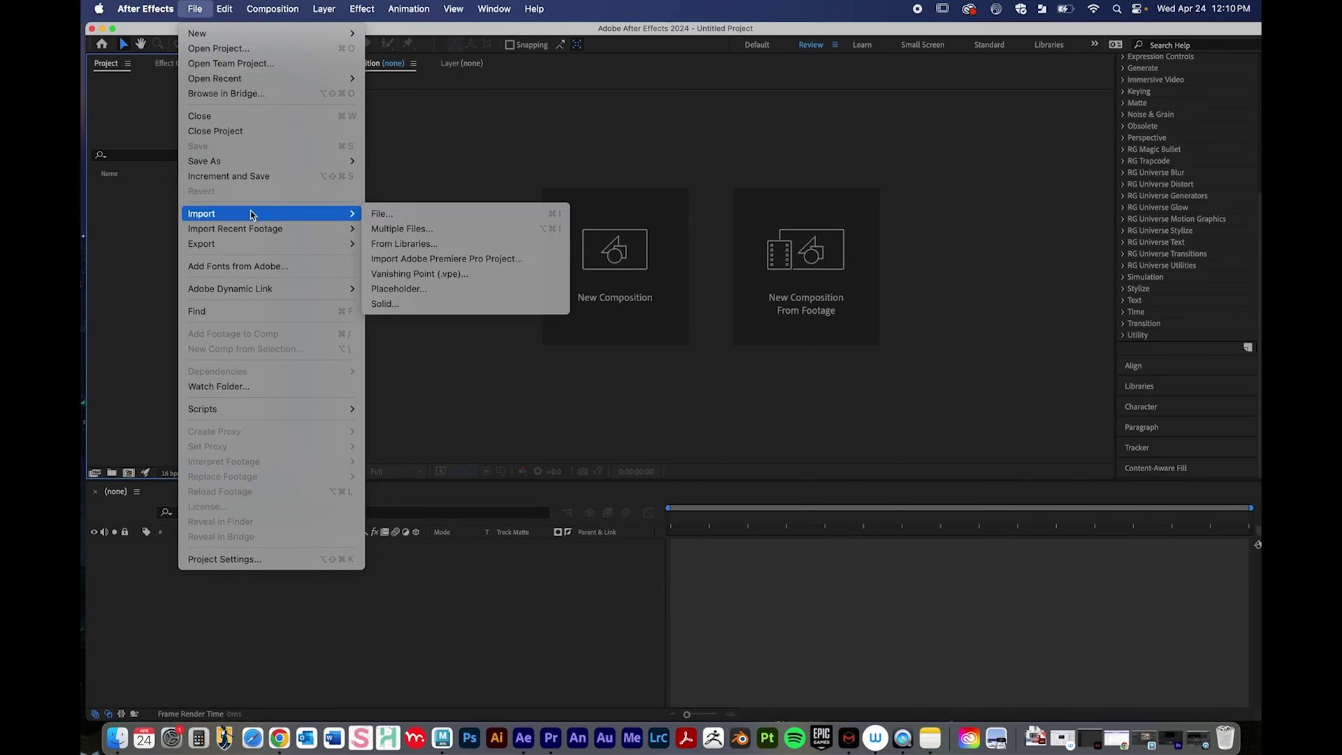
click(428, 216)
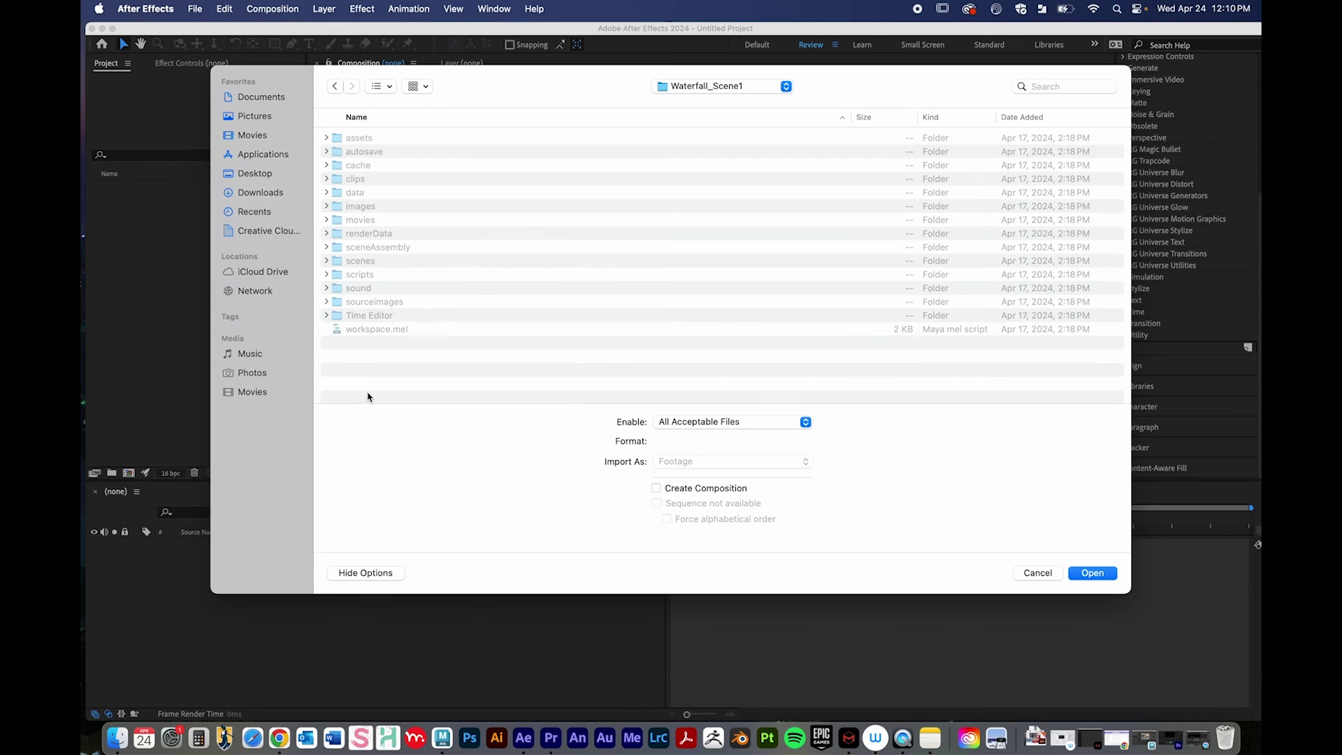
Import Demo.0001.tif from the images folder as a TIFF sequence.
double_click(357, 207)
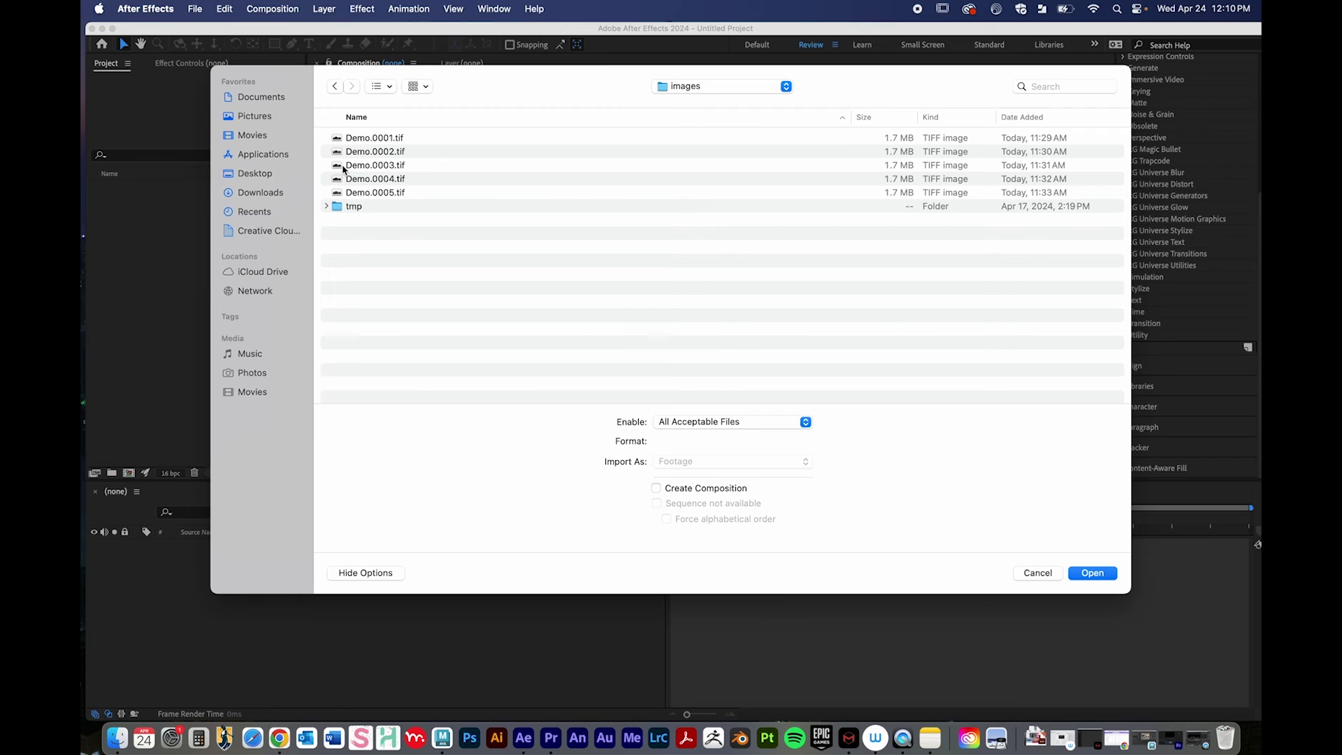
click(367, 138)
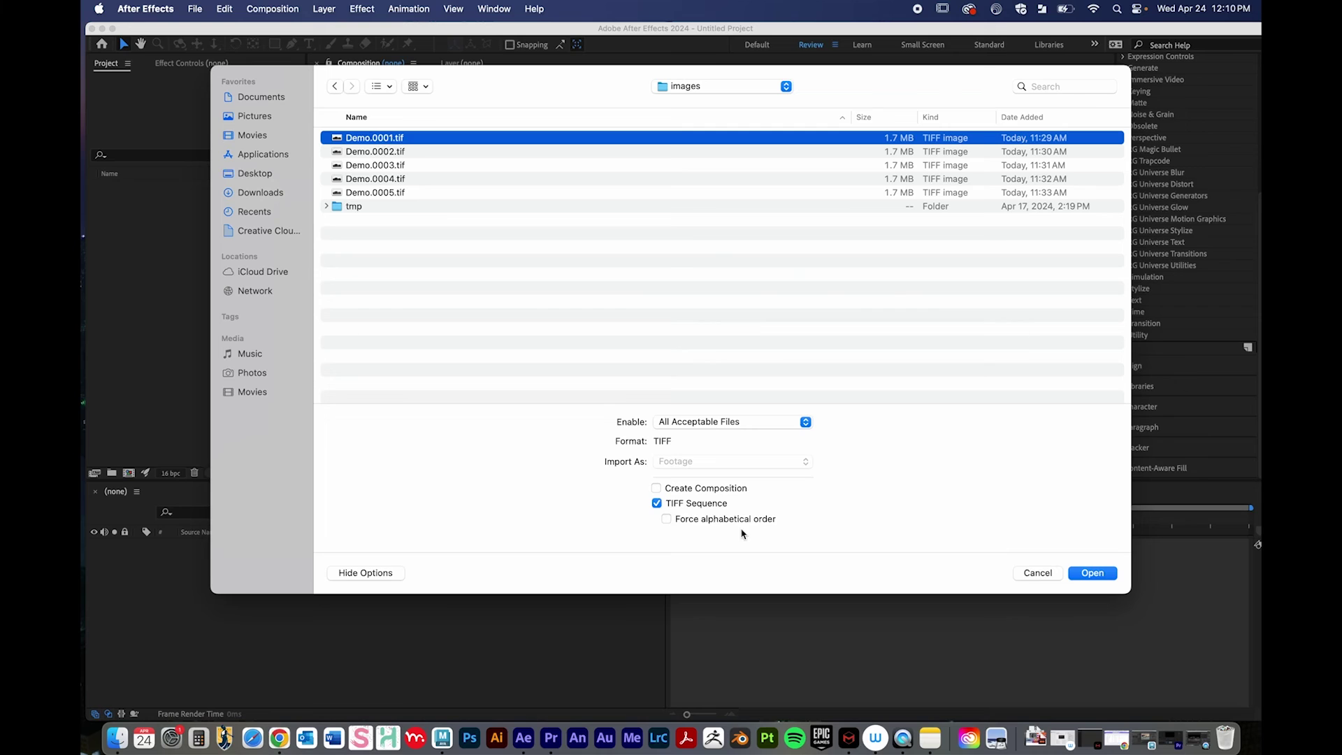
click(1088, 577)
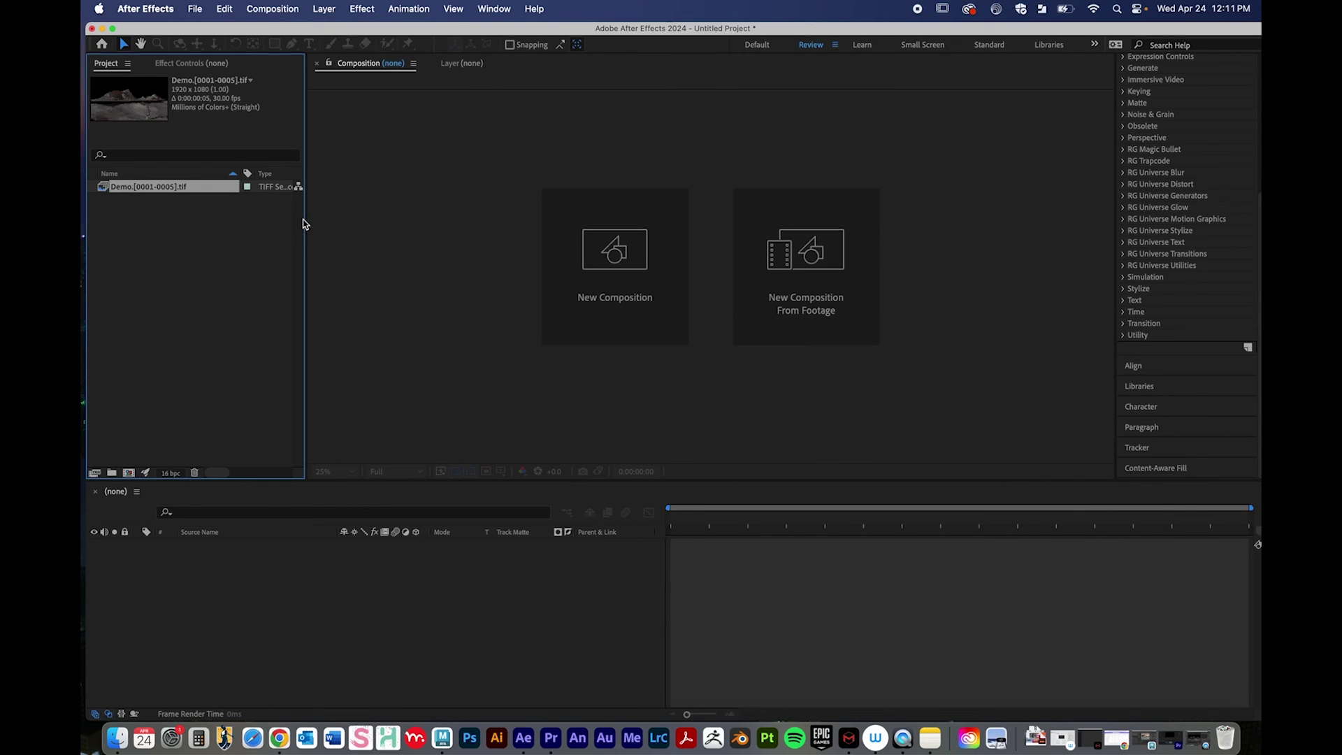
Interpret the Demo.[0001-0005].tif footage at 24 fps instead of 30.
drag(305, 223, 416, 227)
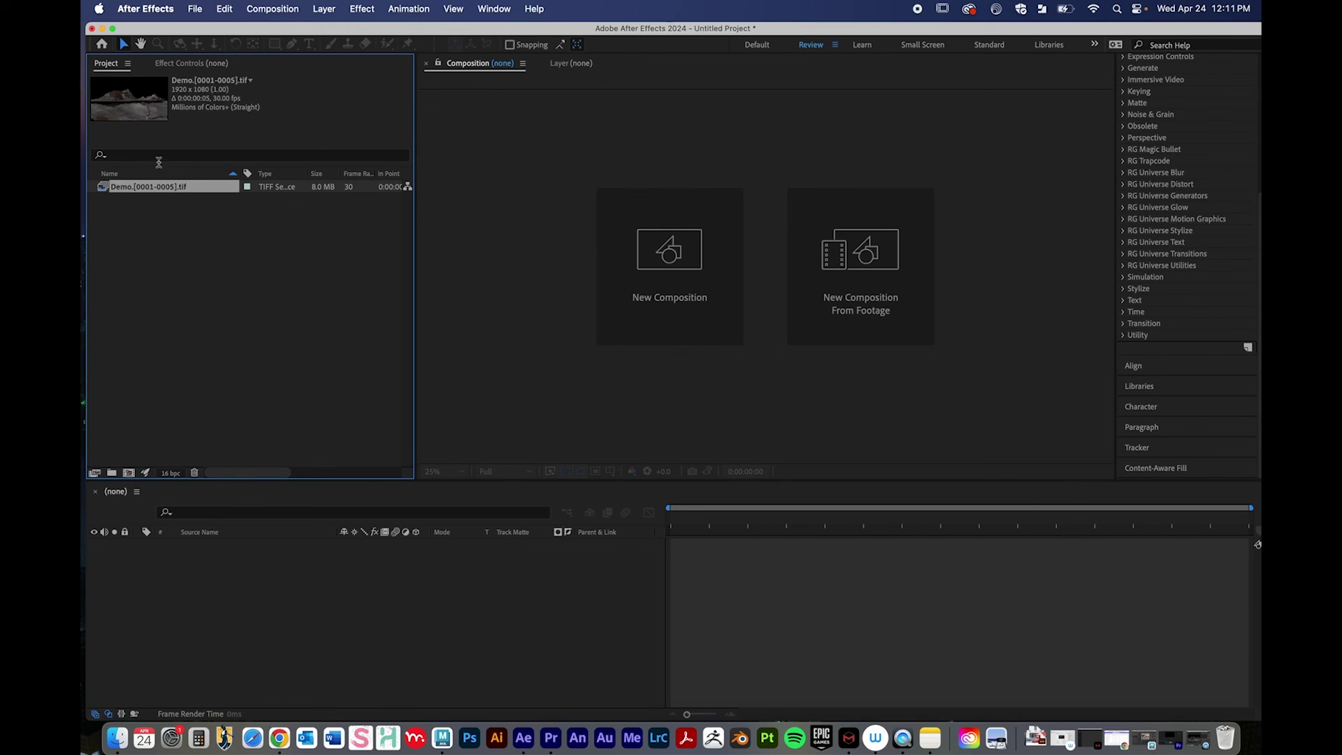
click(141, 204)
click(152, 191)
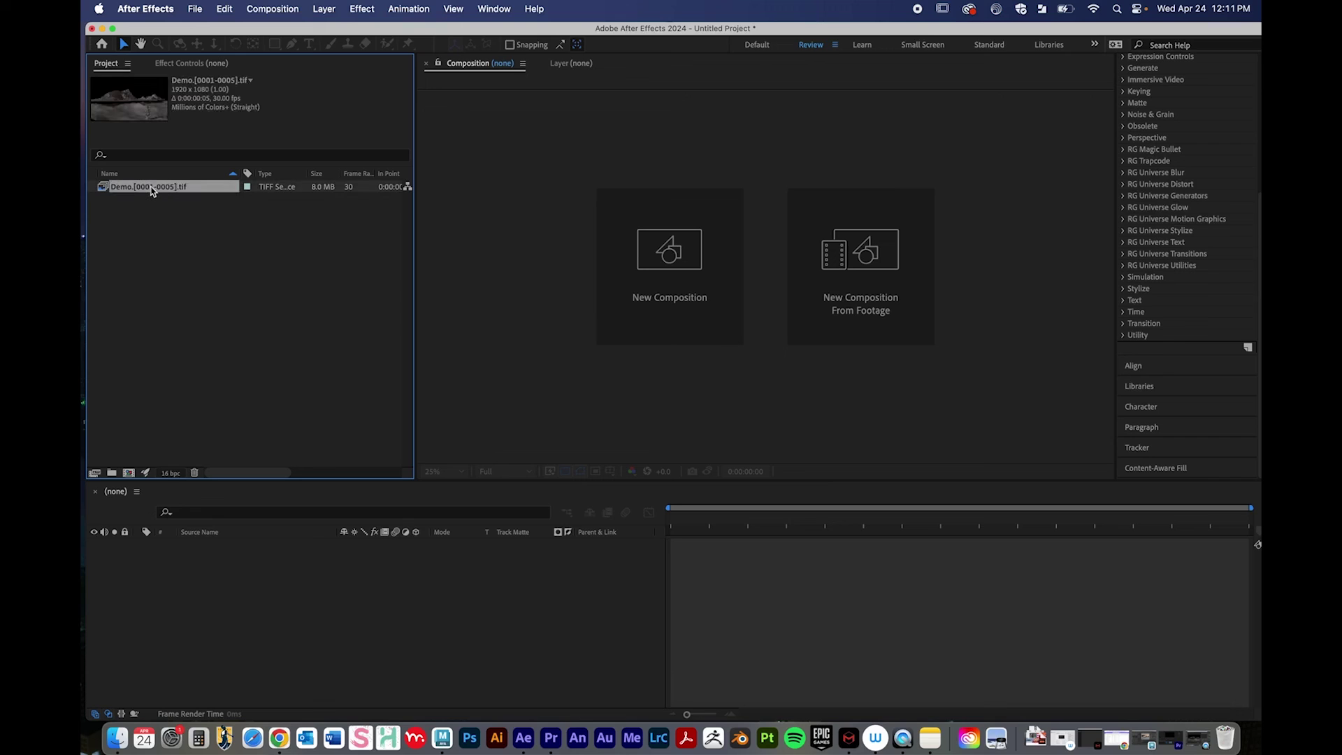
click(95, 473)
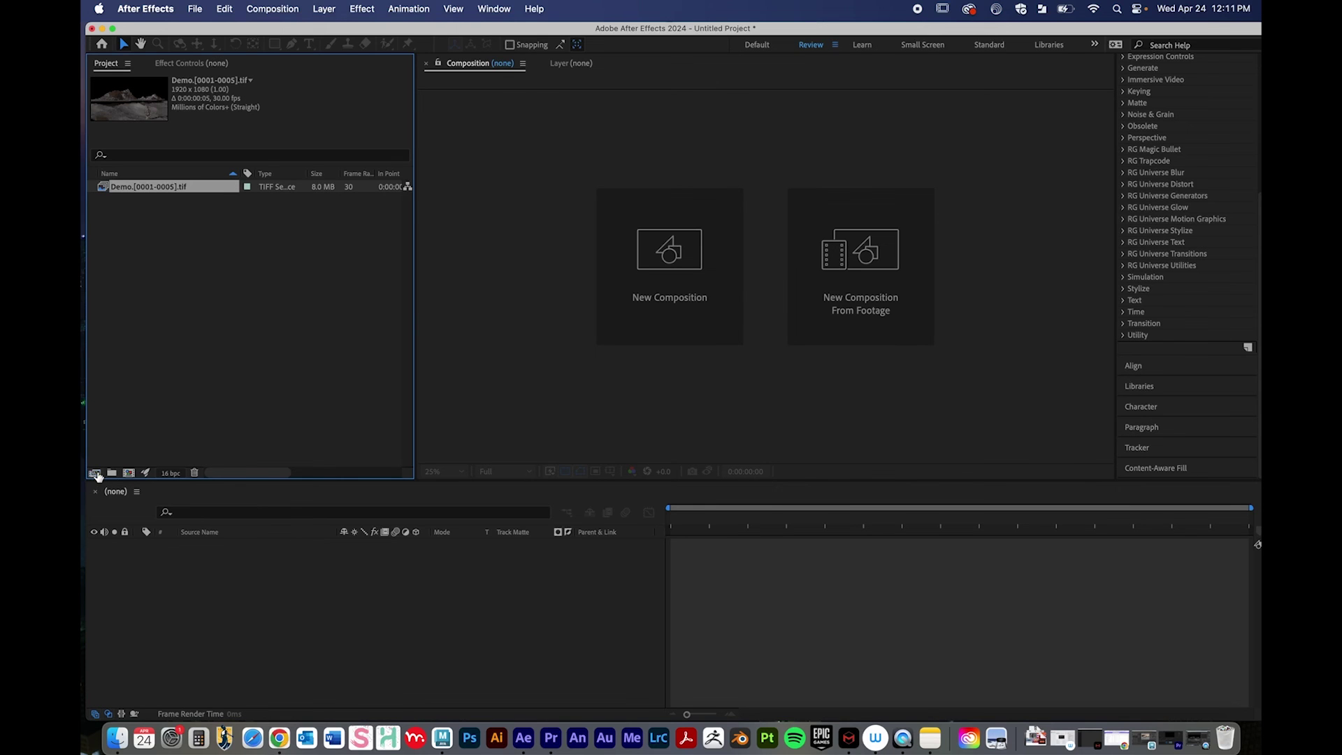
drag(421, 31, 527, 55)
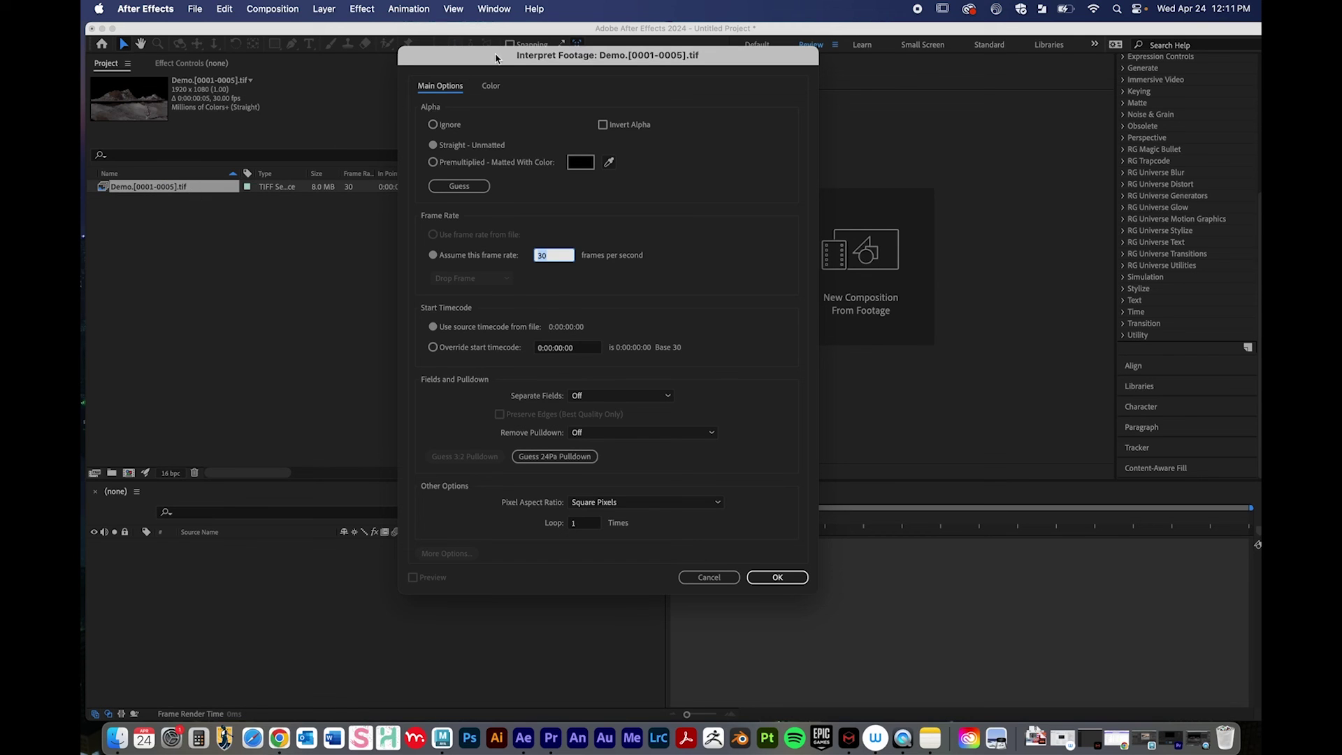
drag(494, 57, 442, 56)
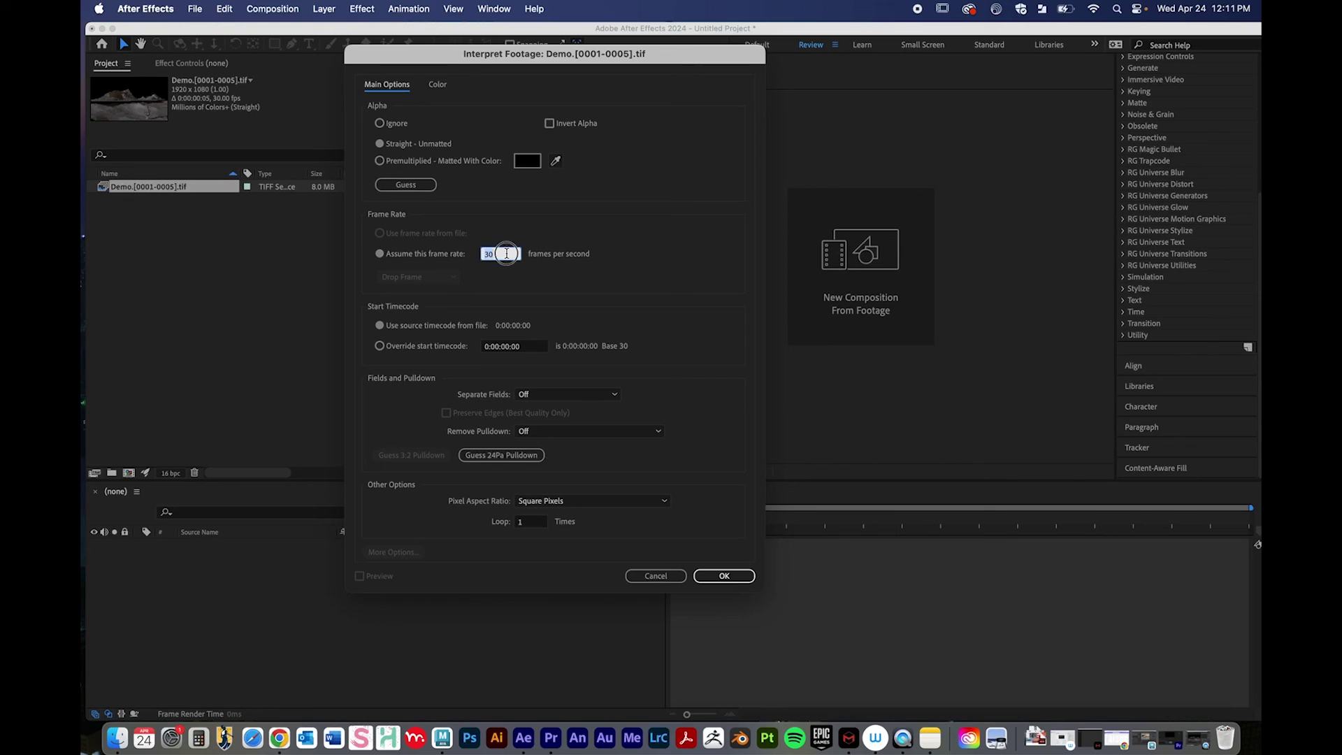
text(24)
key(Return)
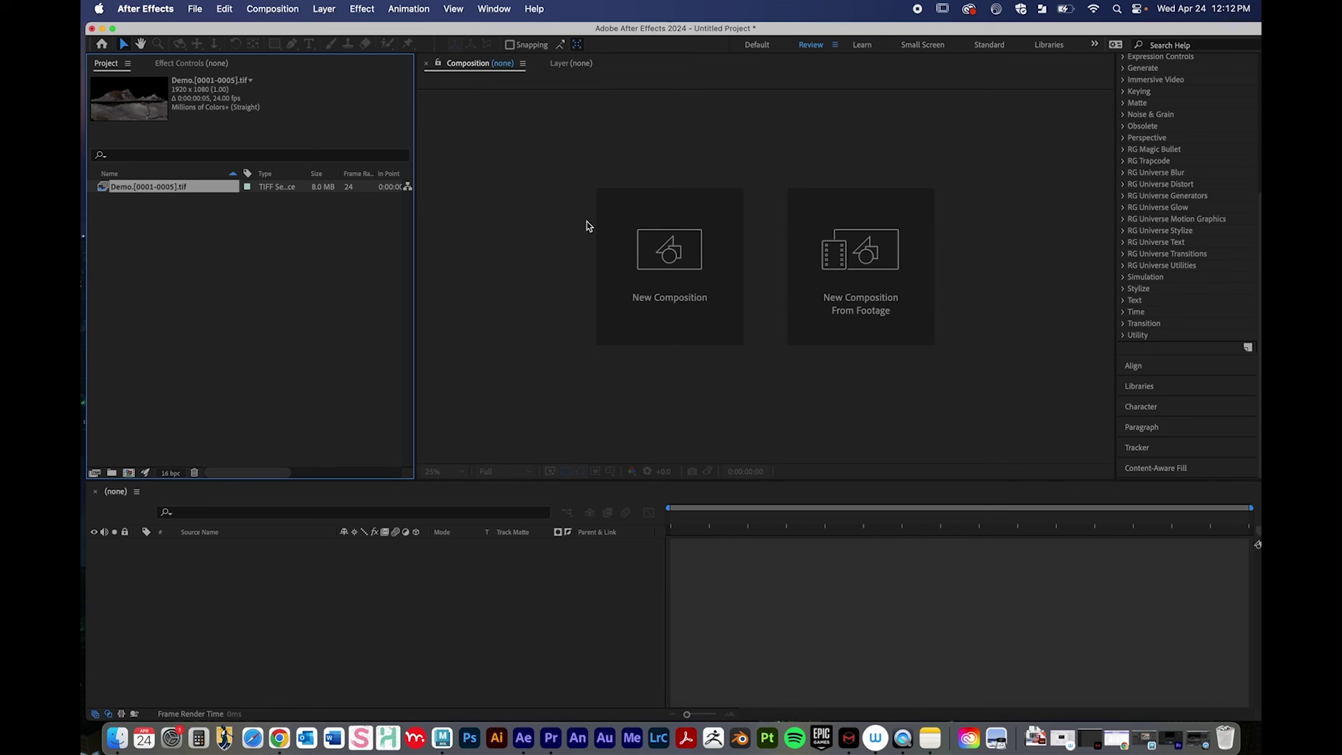
Create Comp 1 with the HD 1920x1080 24 fps preset and 0:00:05:15 duration.
click(684, 264)
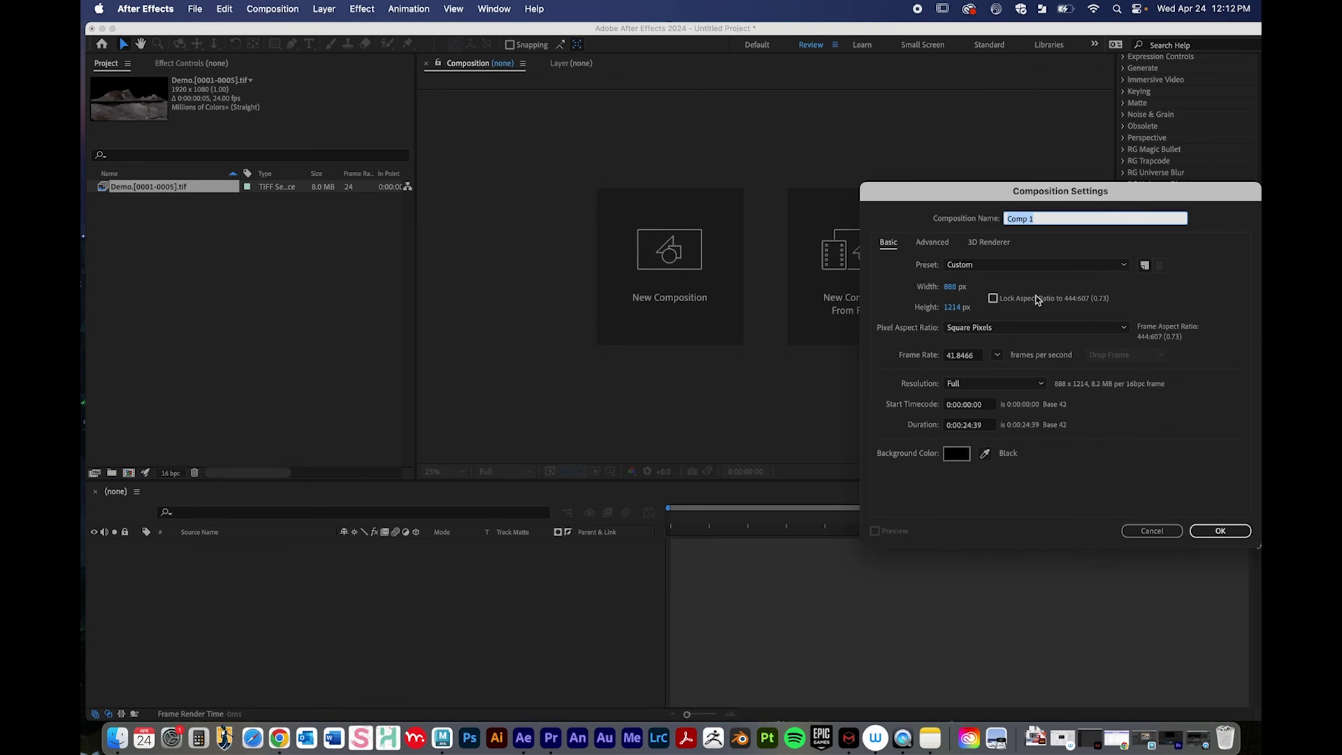
drag(1012, 191, 599, 145)
click(616, 220)
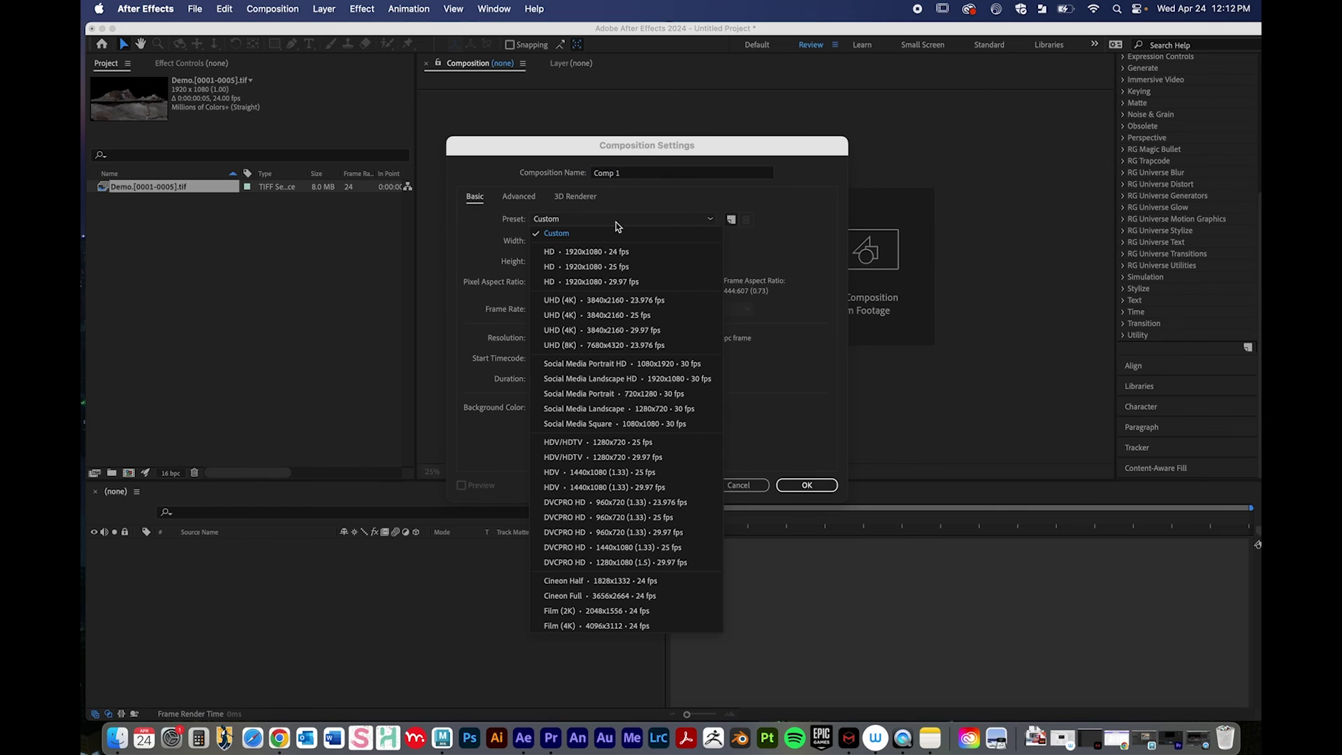
click(618, 251)
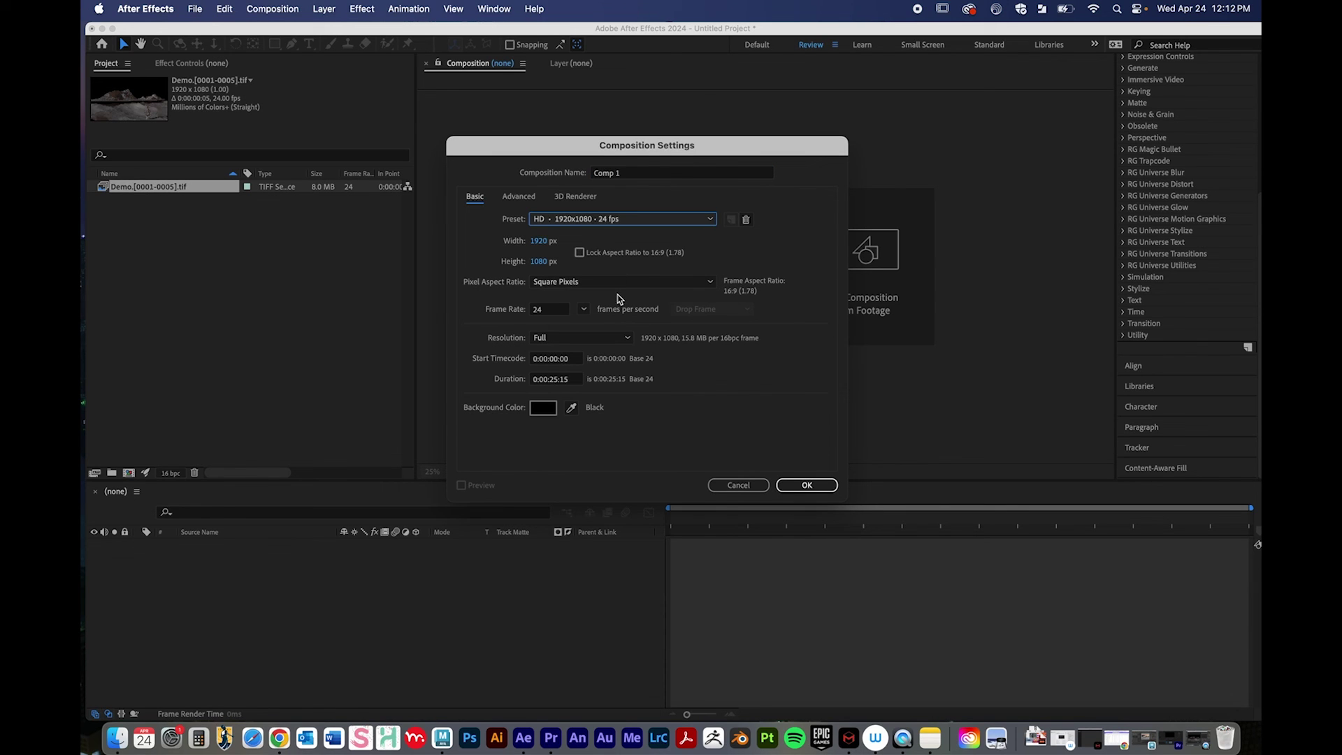
click(608, 219)
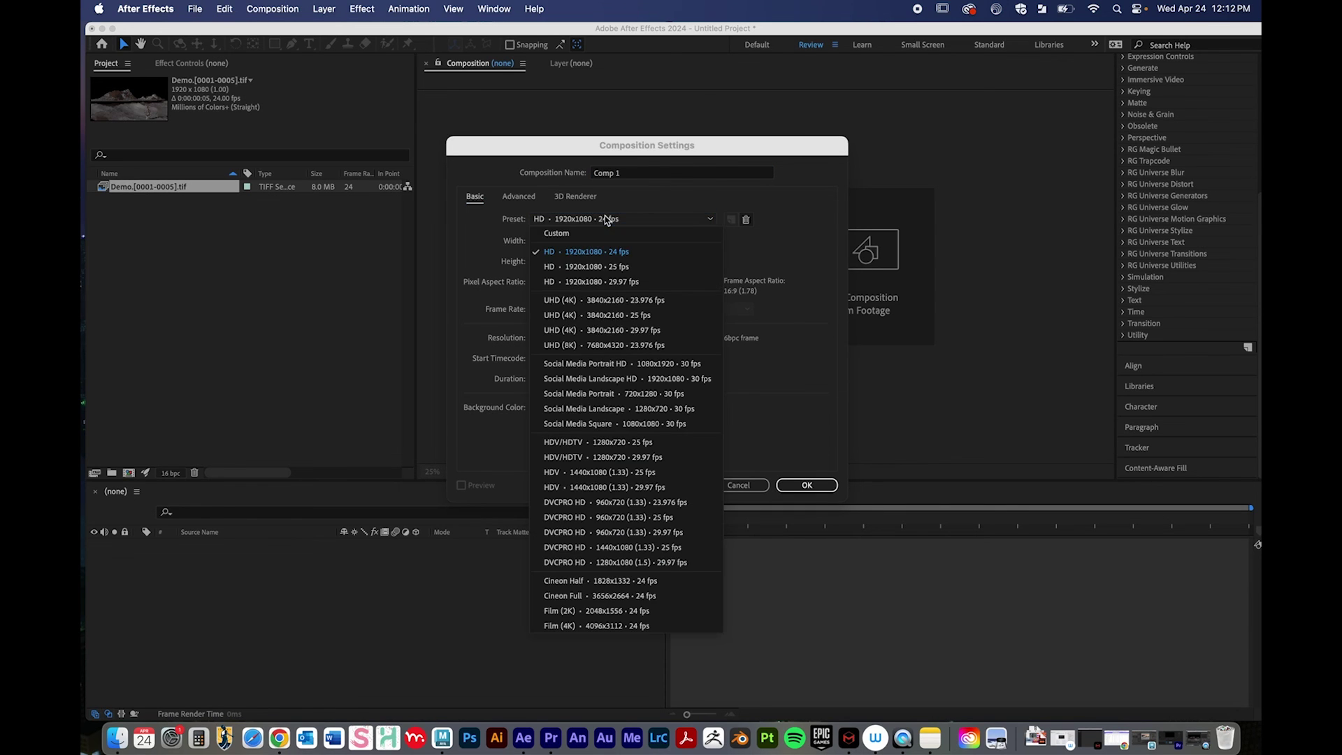
click(639, 255)
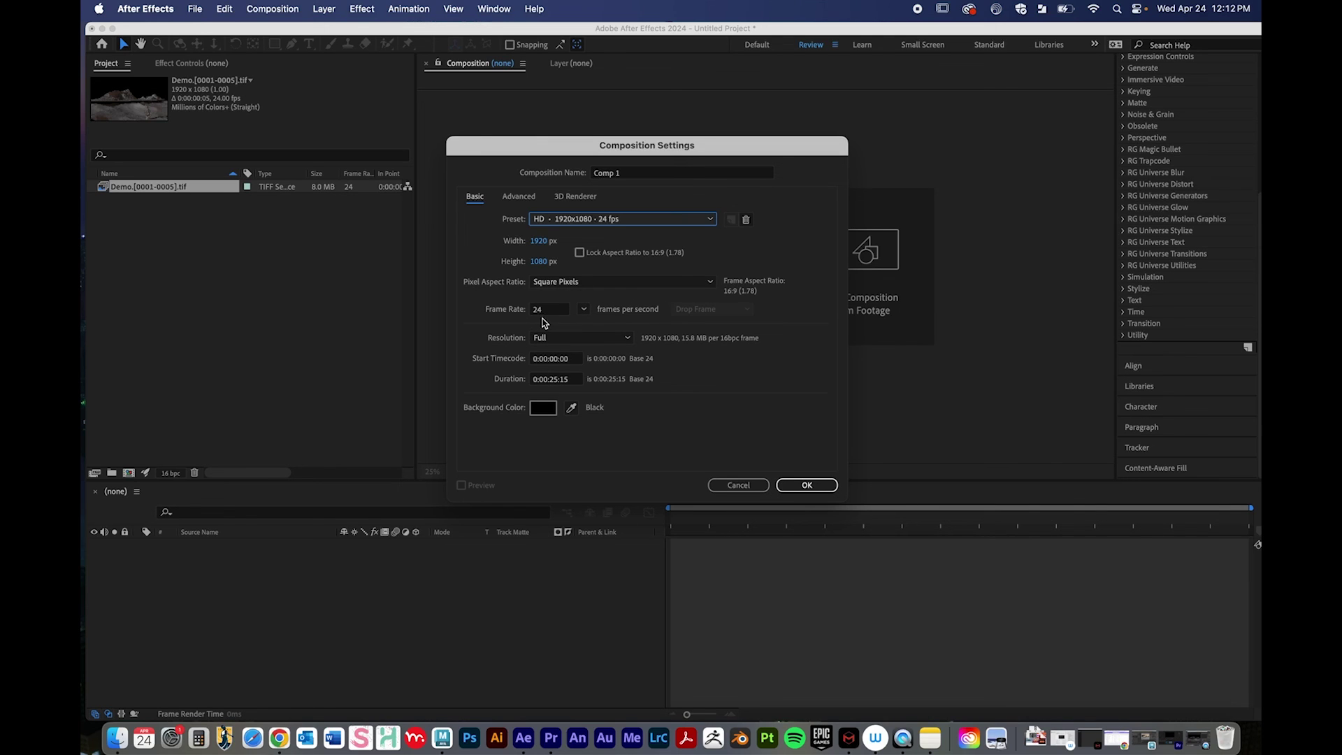
click(550, 379)
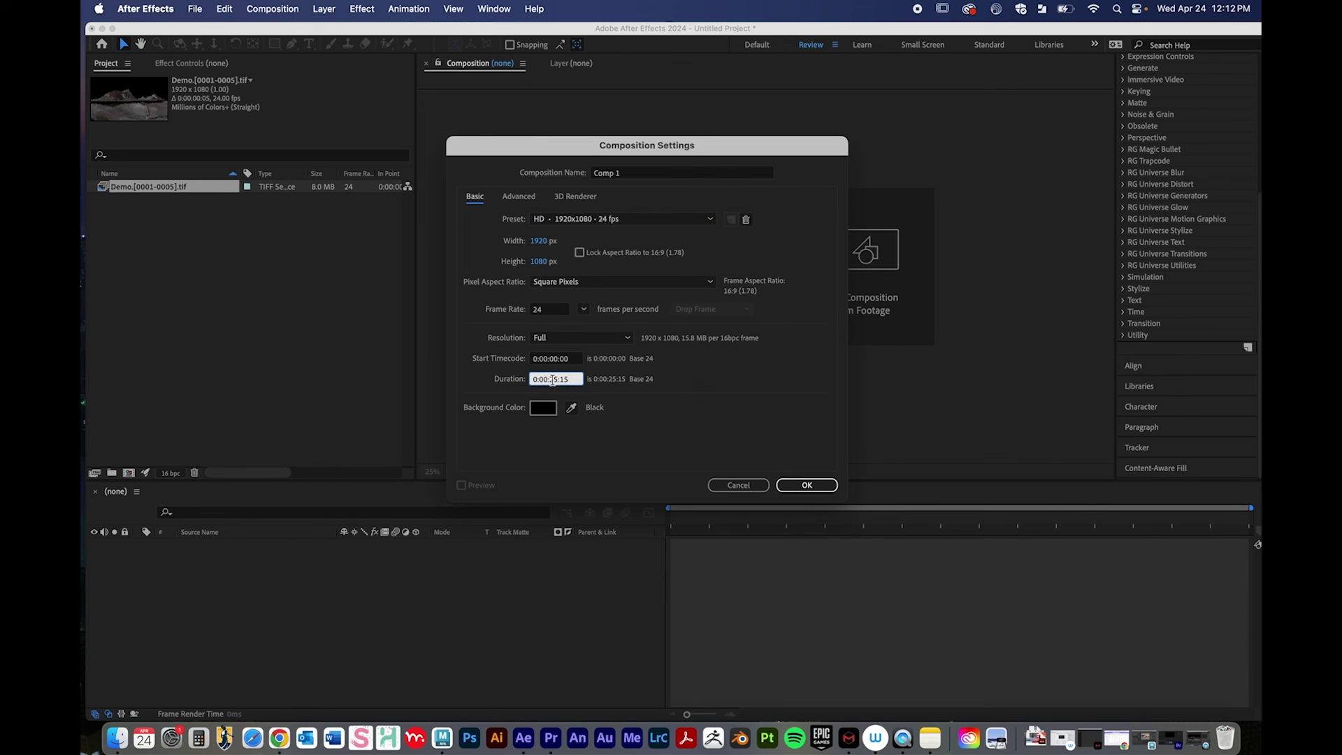
double_click(555, 380)
text(00)
click(807, 485)
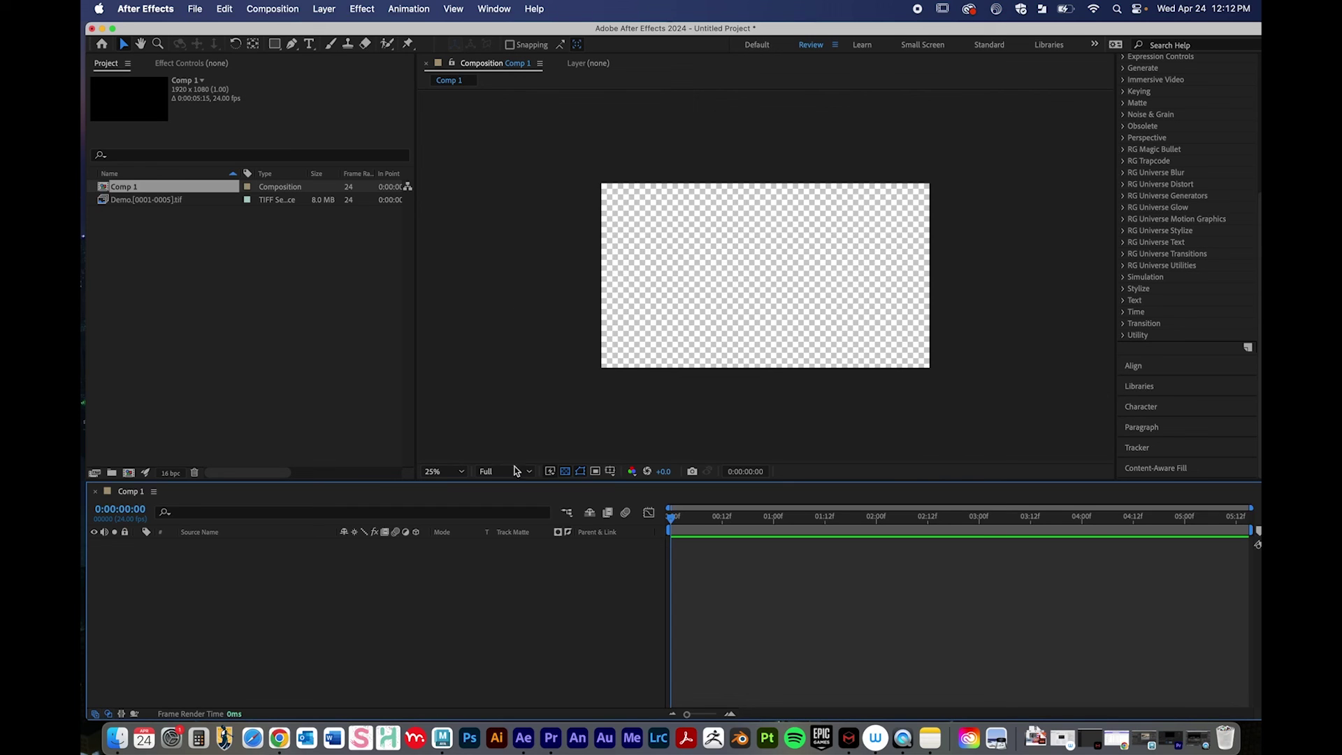
Toggle the transparency grid on and off several times, leaving it off.
click(566, 472)
click(566, 472)
click(566, 471)
click(566, 471)
click(566, 471)
Add Demo.[0001-0005].tif to Comp 1 as a layer and show the transparency checkerboard.
click(124, 202)
drag(125, 205, 220, 586)
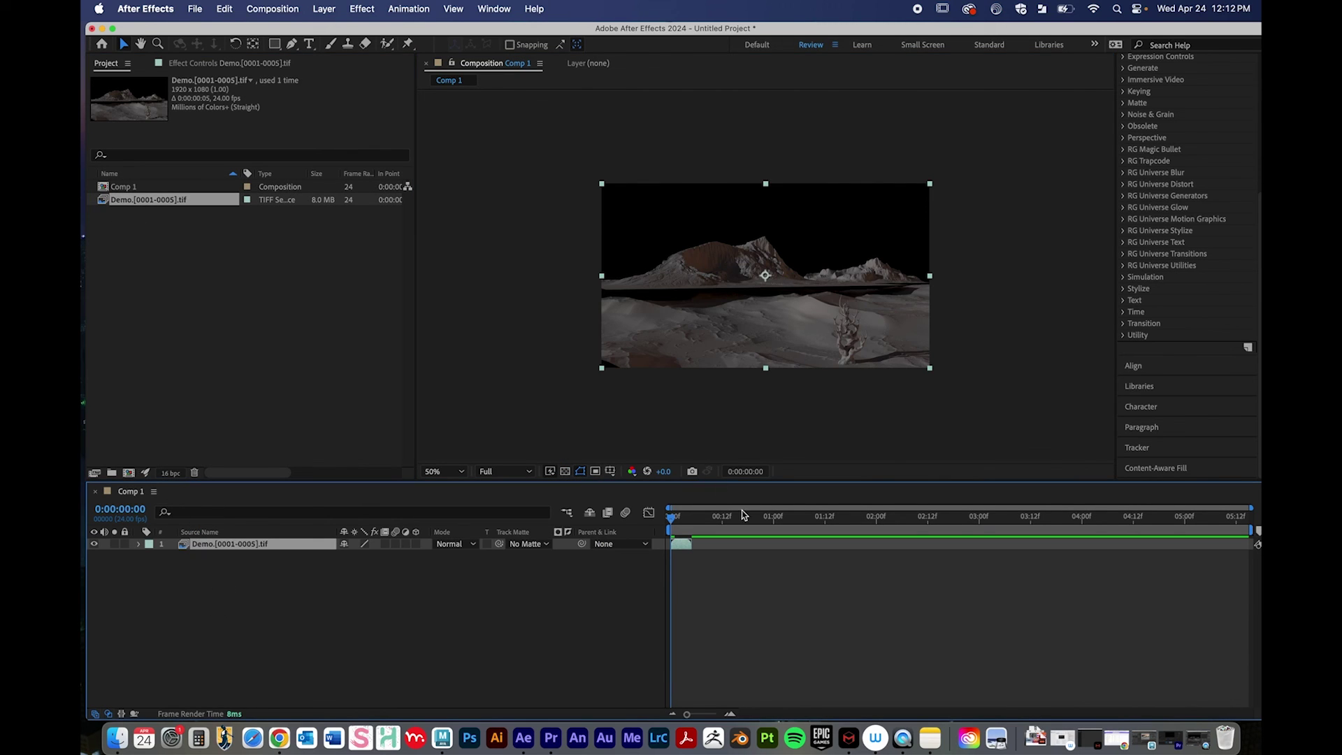
click(566, 472)
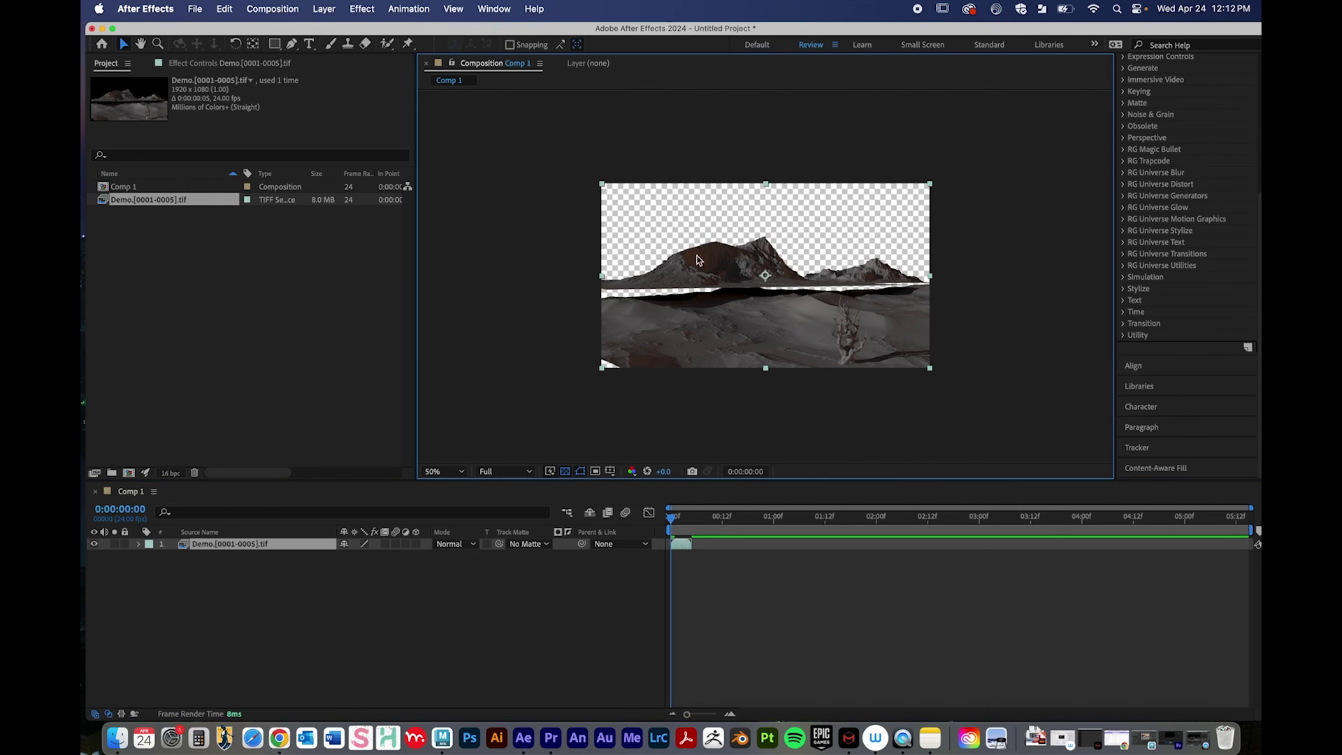
click(566, 471)
click(566, 471)
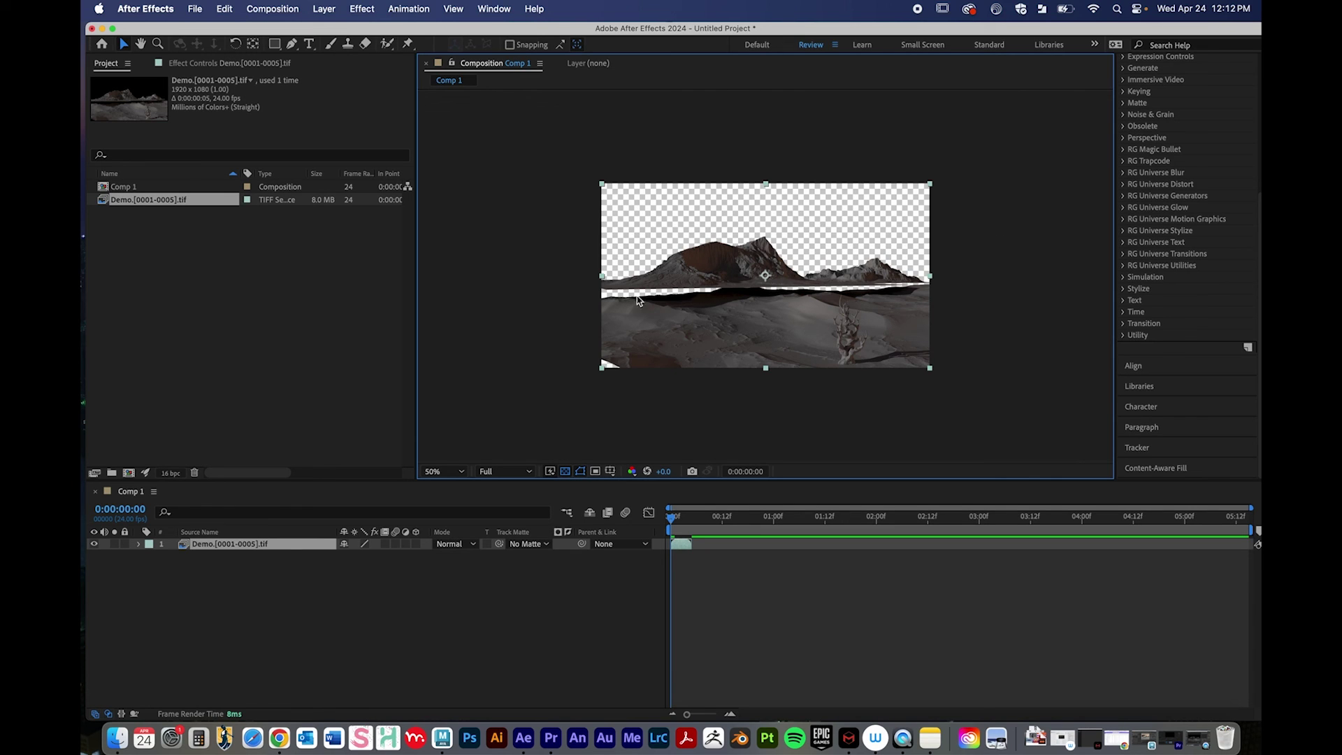